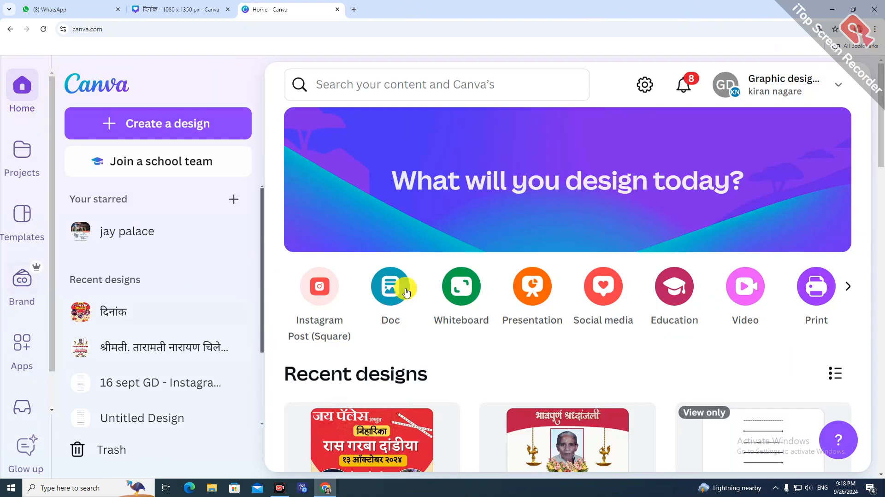
Create a blank Instagram Post (4:5) design of 1080 × 1350 px, finding the format with the search term "insta".
click(204, 126)
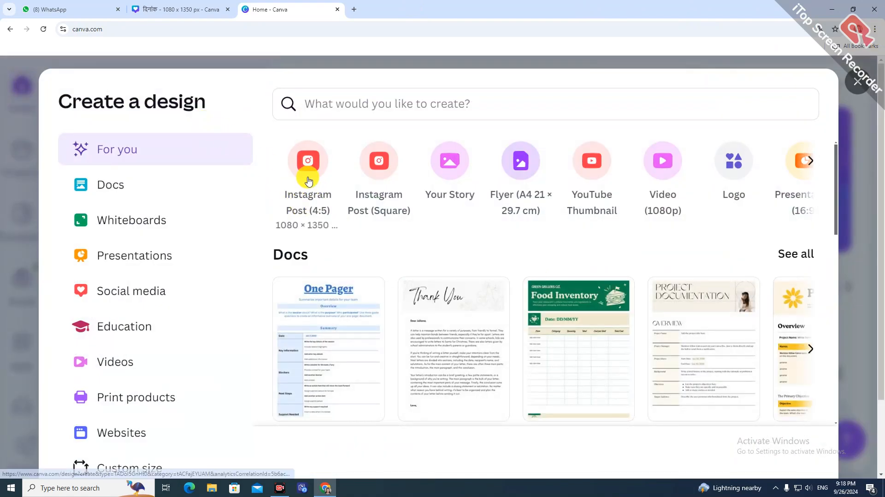
click(363, 104)
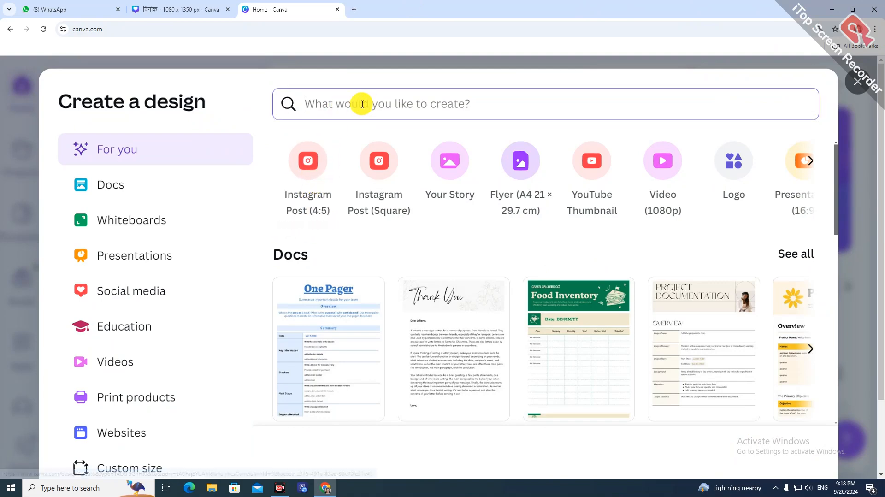
text(insta)
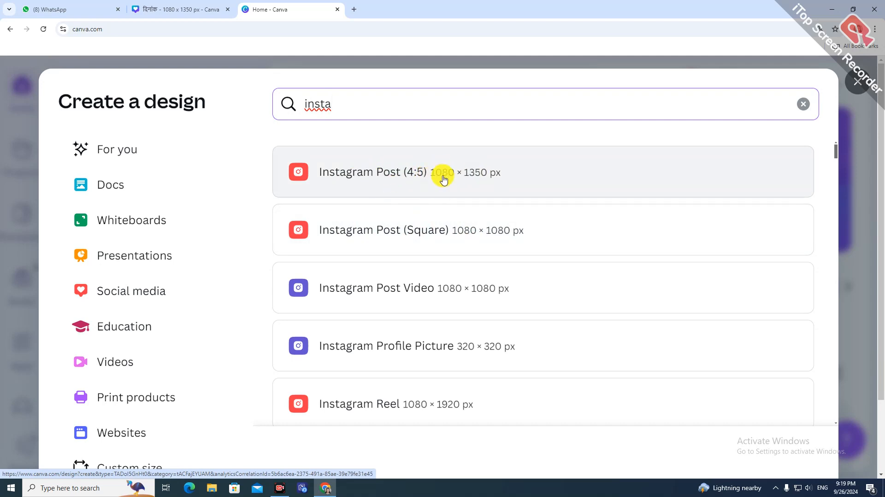
click(487, 176)
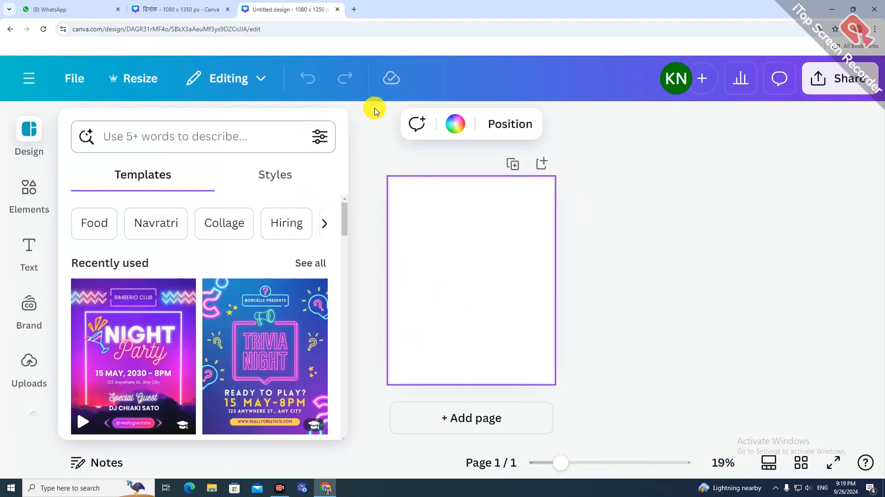
click(370, 133)
click(494, 260)
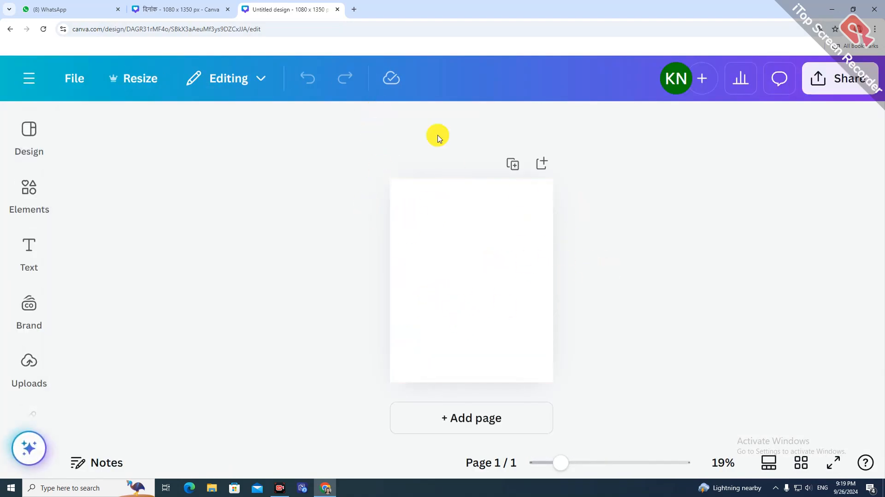
Switch to the open दिनांक design and add a new page directly after page 1.
click(178, 14)
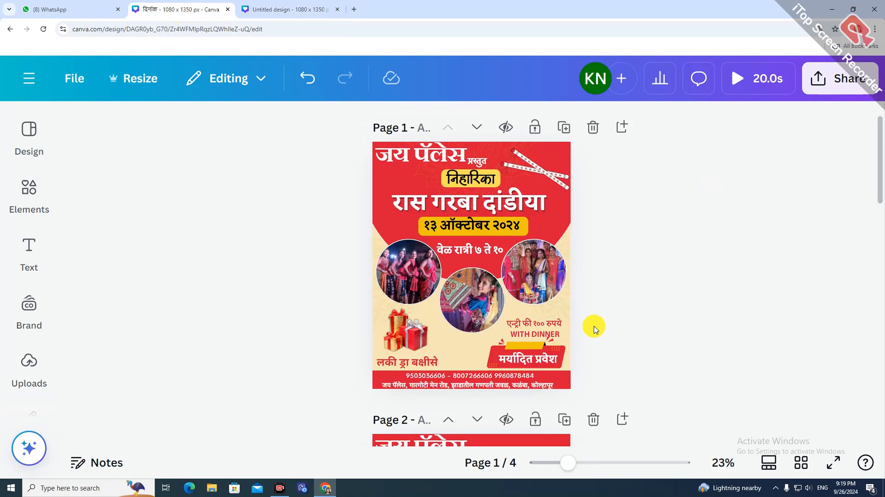
scroll(460, 336, down, 1)
scroll(461, 336, up, 1)
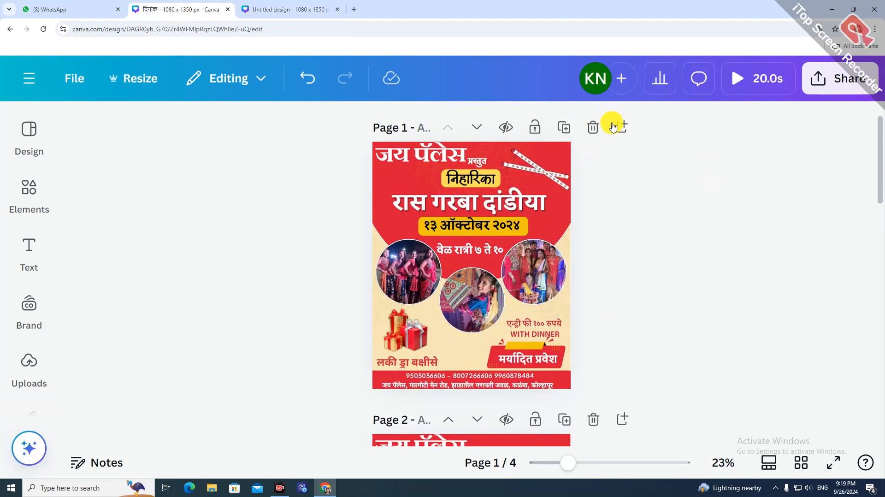
click(619, 127)
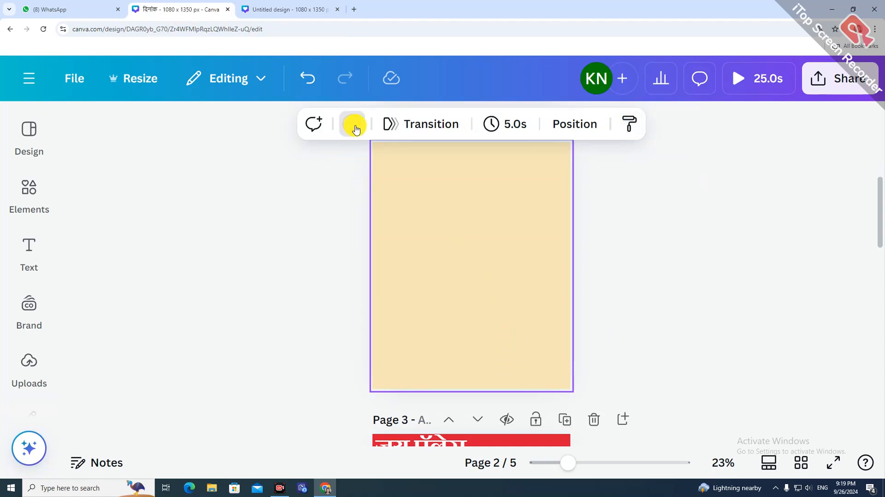
Set the new page's background colour to white from the document colours.
click(353, 124)
click(272, 295)
scroll(533, 355, down, 3)
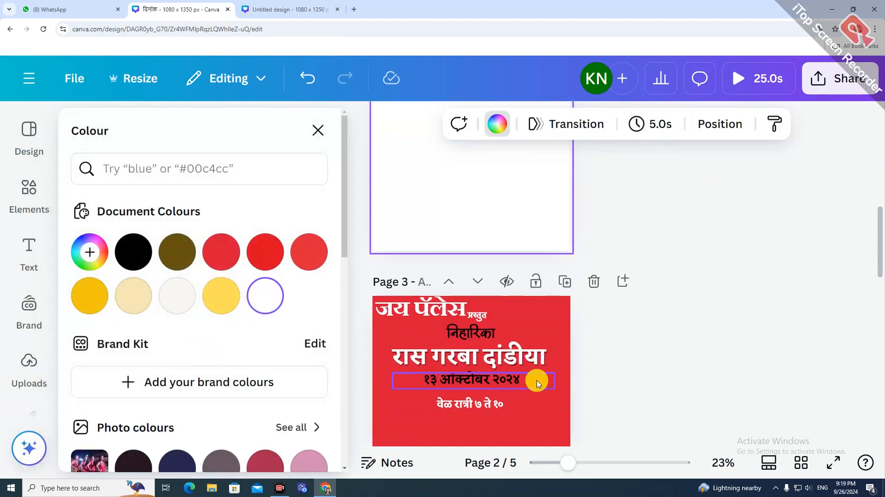
click(366, 183)
Examine the finished dandiya poster on page 1 and the plain text layout on page 3.
scroll(561, 327, up, 8)
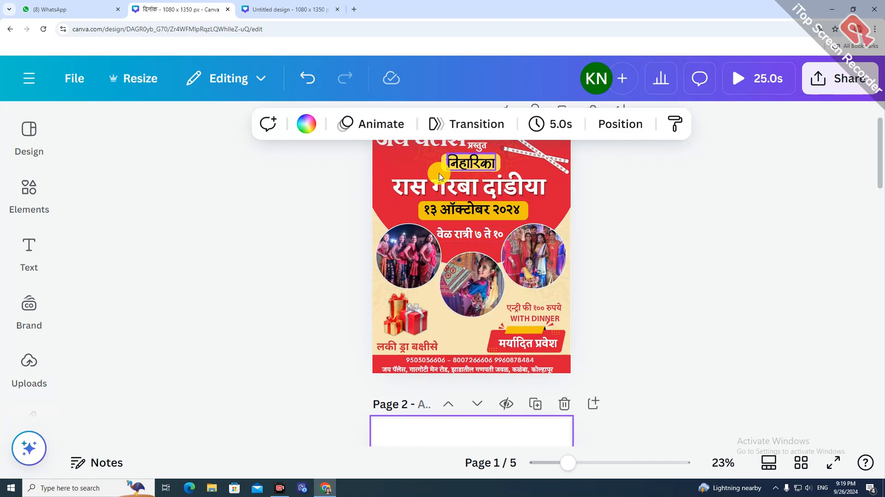
scroll(698, 330, down, 4)
scroll(697, 333, down, 2)
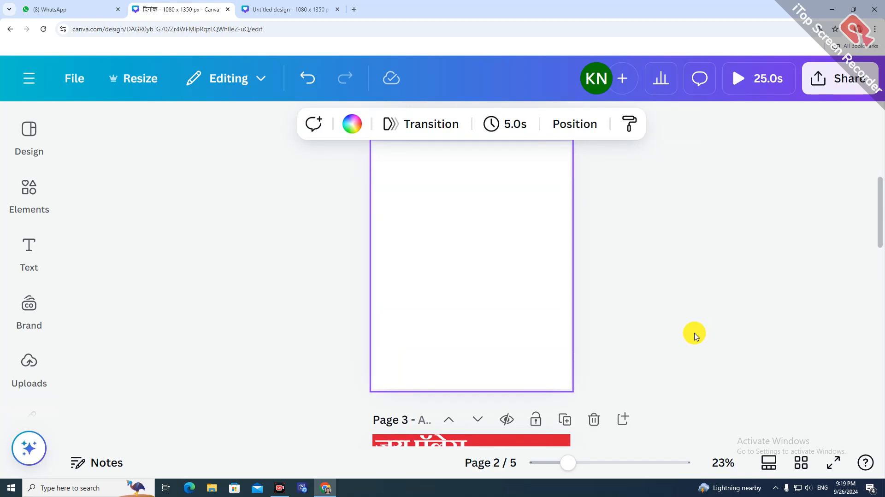
scroll(670, 332, down, 5)
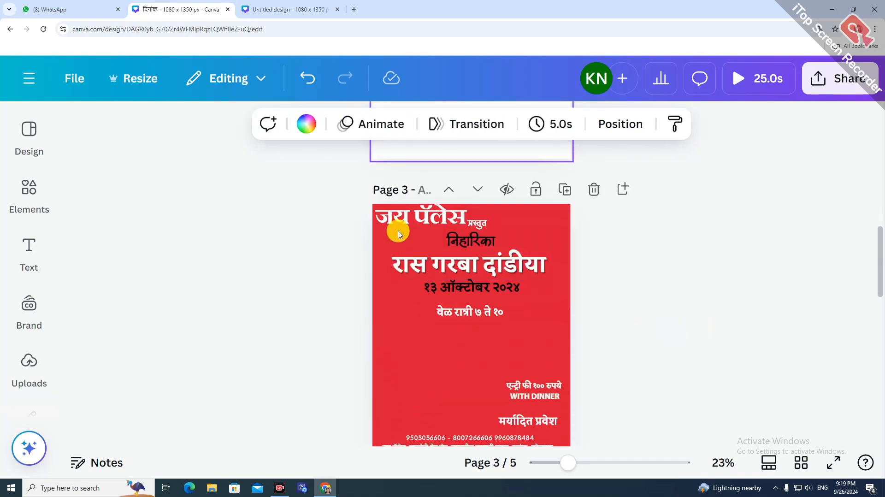
click(401, 218)
click(725, 315)
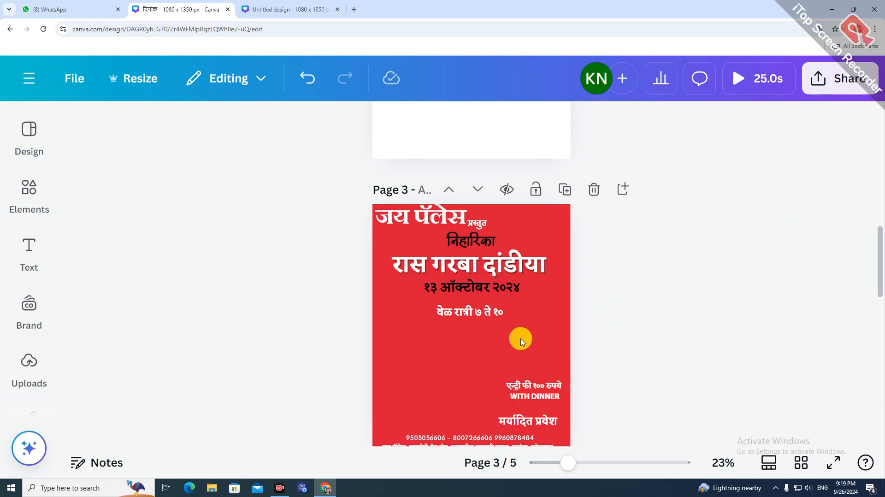
scroll(521, 341, up, 5)
scroll(507, 344, down, 3)
scroll(505, 347, up, 3)
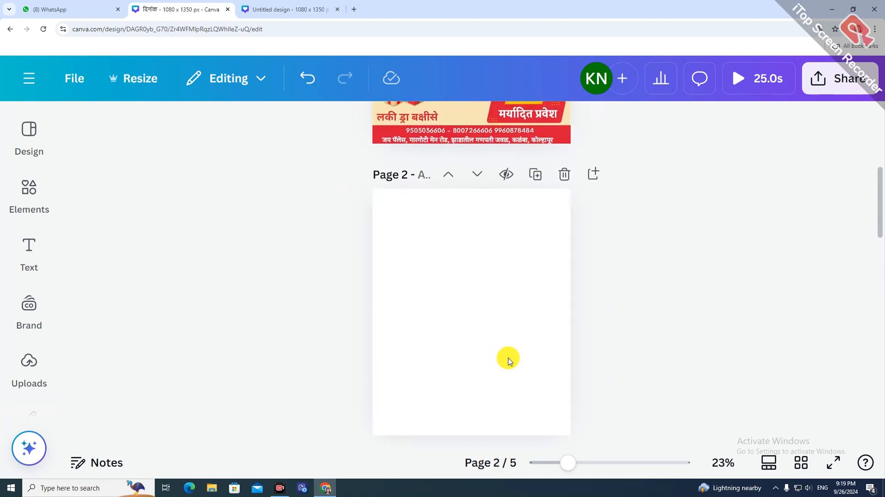
scroll(507, 358, up, 3)
Add a circle to page 2, enlarge it beyond the page width and centre it over the page's upper edge.
click(498, 409)
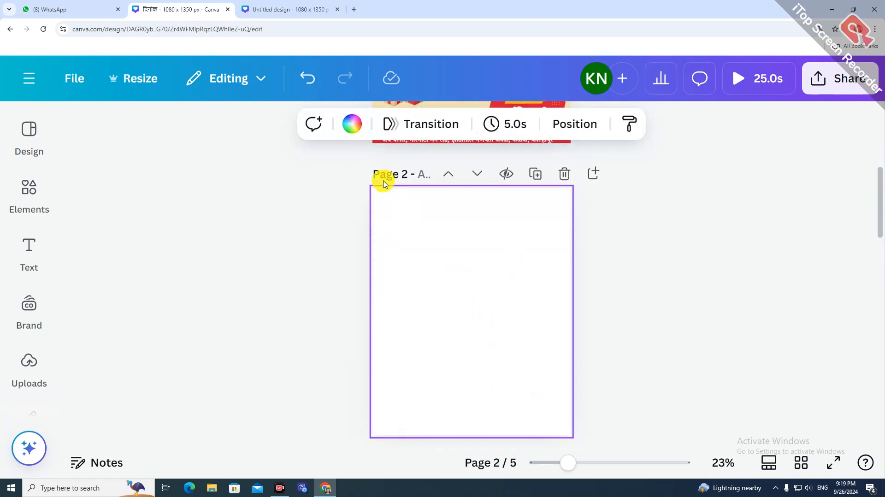
click(28, 191)
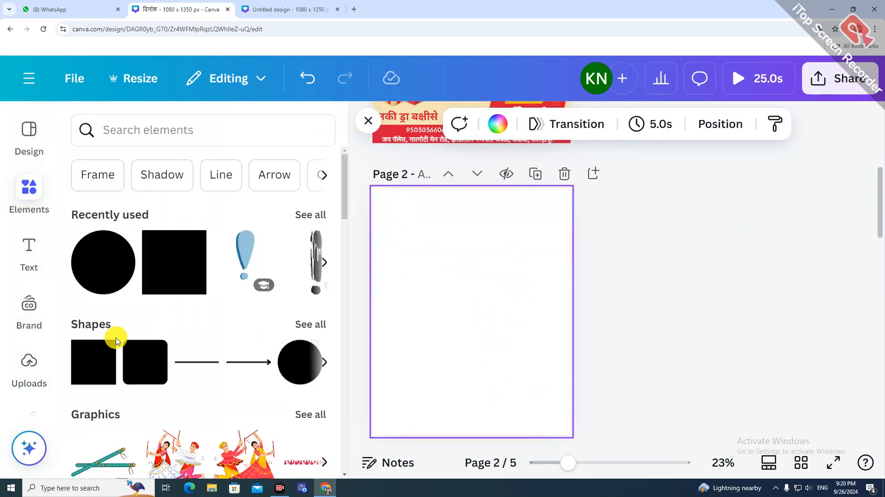
click(102, 275)
click(368, 121)
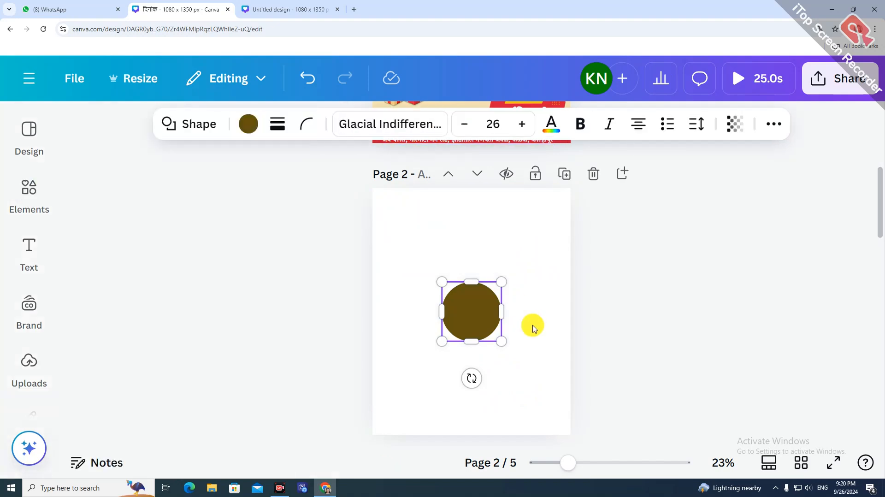
drag(505, 344, 691, 475)
drag(478, 332, 444, 212)
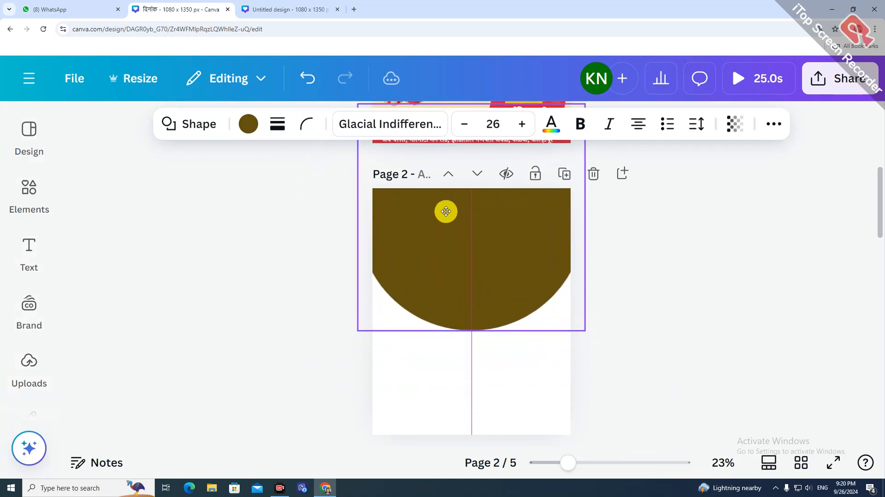
Fill the large circle with the bright red document colour.
click(248, 124)
click(89, 295)
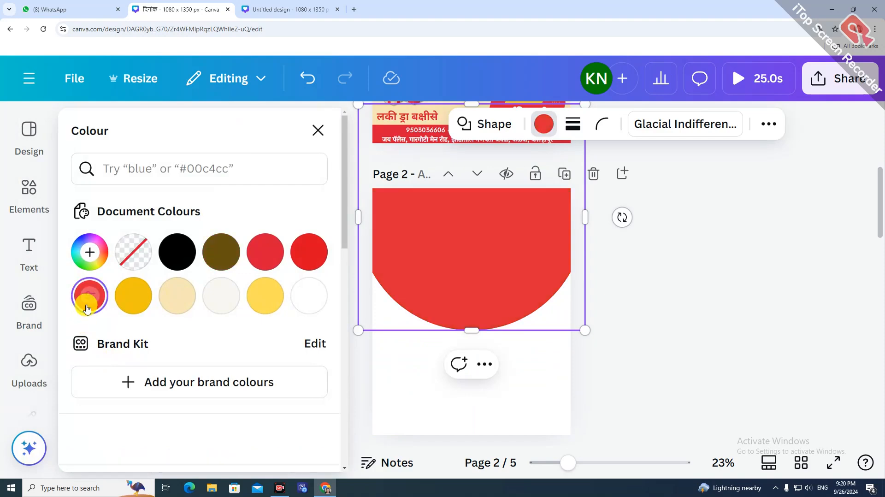
click(308, 252)
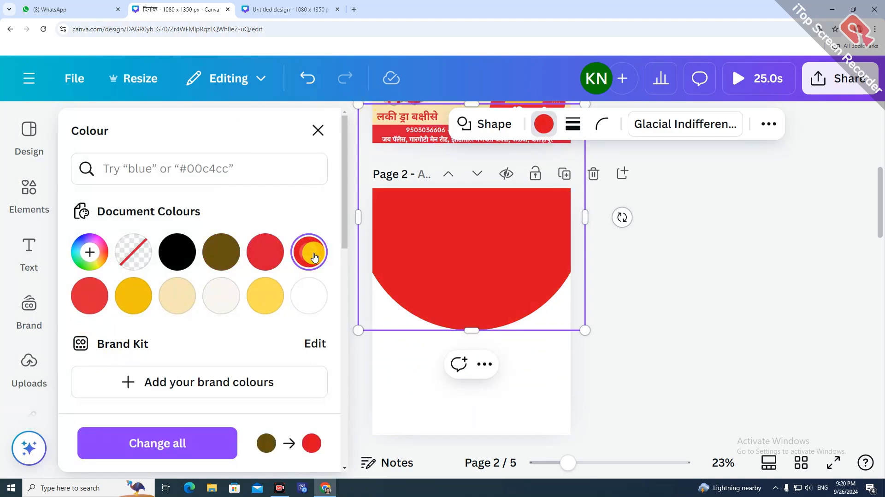
Give the red circle a solid border and colour it white.
click(575, 124)
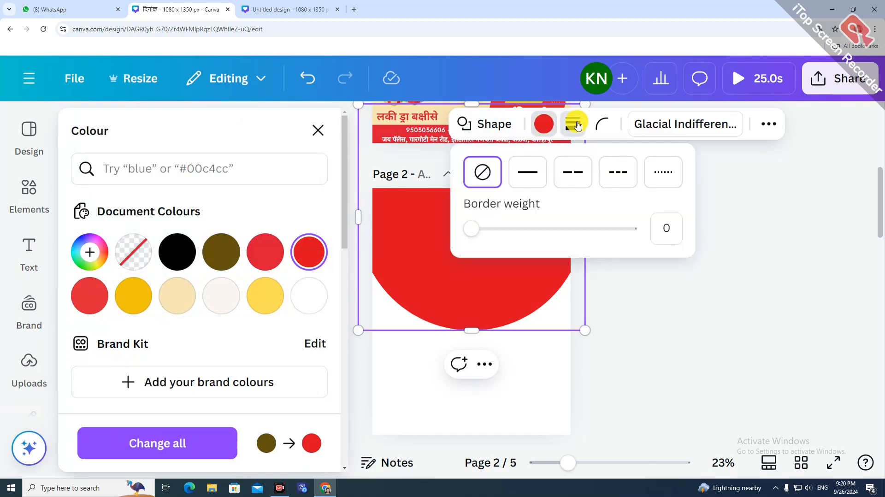
click(527, 172)
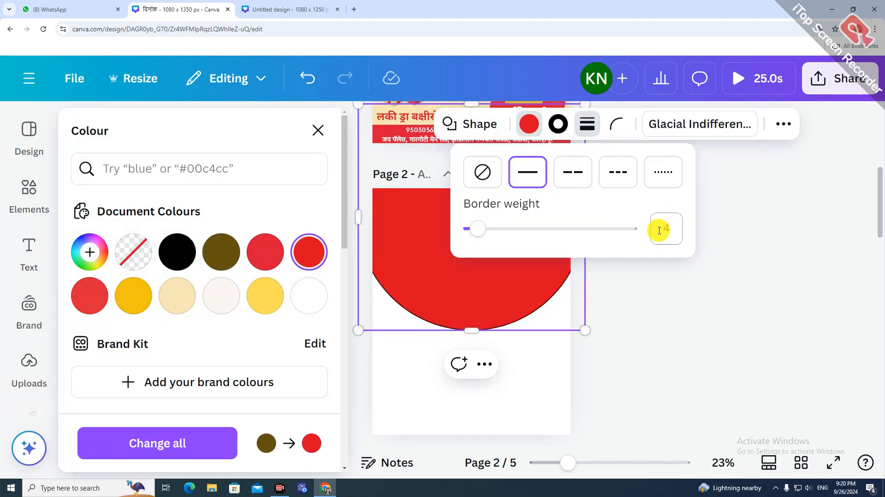
click(559, 124)
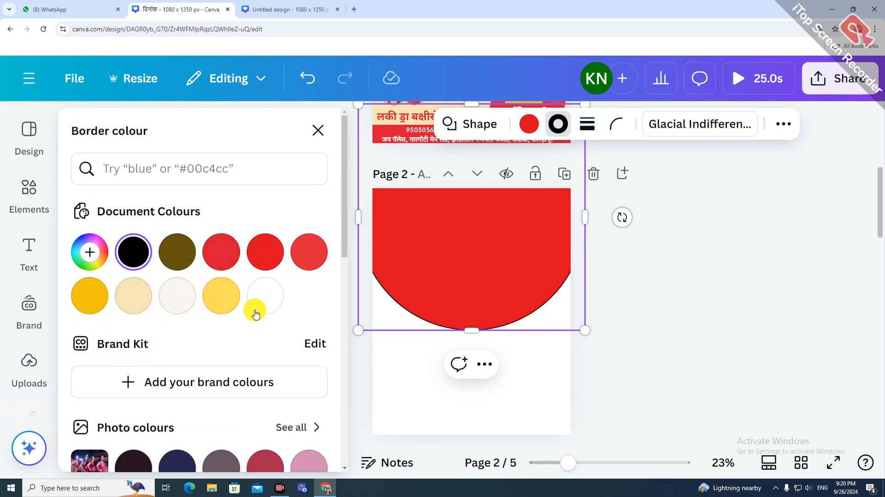
click(268, 296)
click(443, 365)
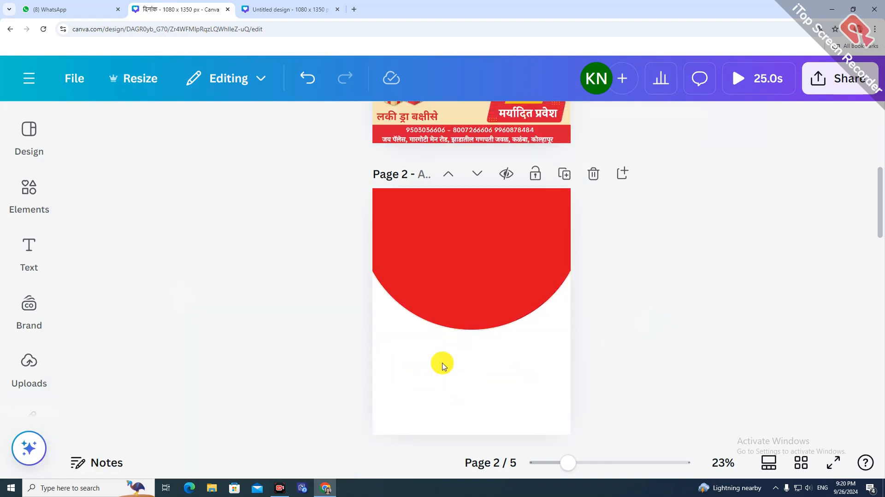
Move the red circle slightly lower on page 2, keeping it centred horizontally.
mouse_move(508, 311)
mouse_down()
mouse_move(489, 277)
mouse_move(493, 313)
mouse_move(493, 302)
mouse_up()
click(643, 346)
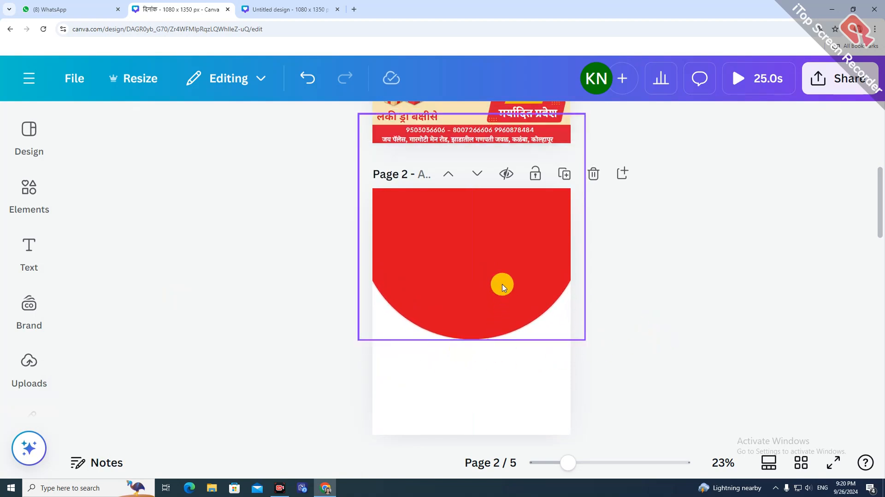
scroll(502, 284, down, 1)
scroll(515, 343, up, 1)
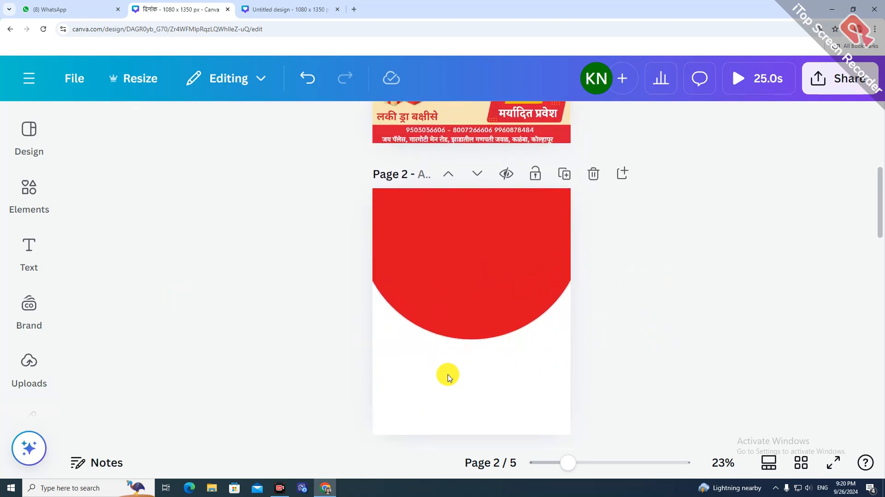
click(447, 377)
click(652, 334)
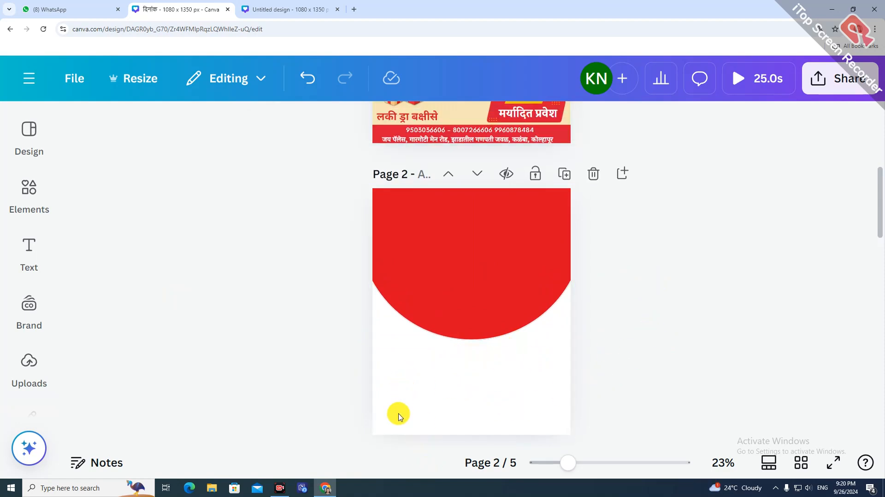
Set page 2's background to the beige document colour #F7E5B6.
click(397, 413)
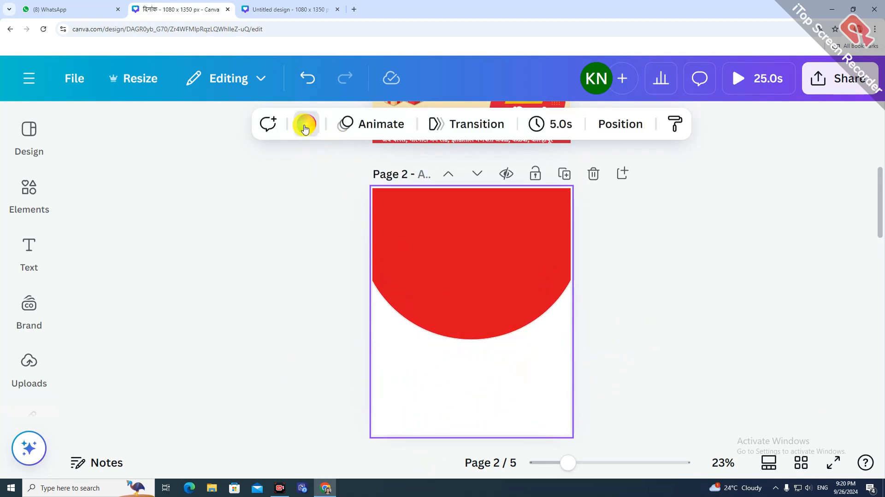
click(306, 124)
click(133, 297)
click(132, 296)
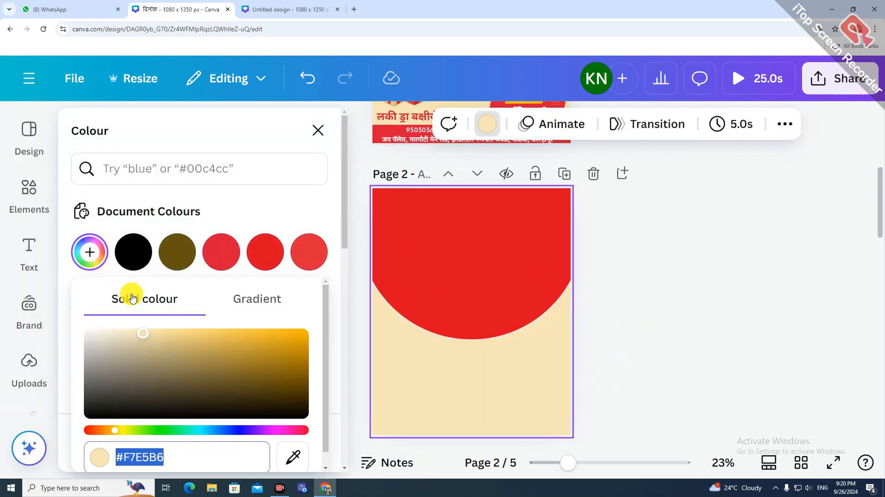
click(675, 334)
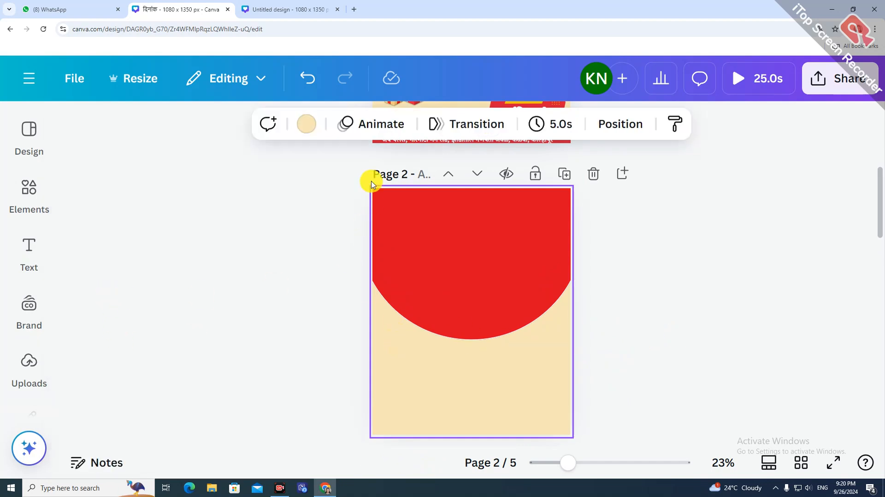
Check the hex code of page 2's background colour and review the whole page.
click(306, 124)
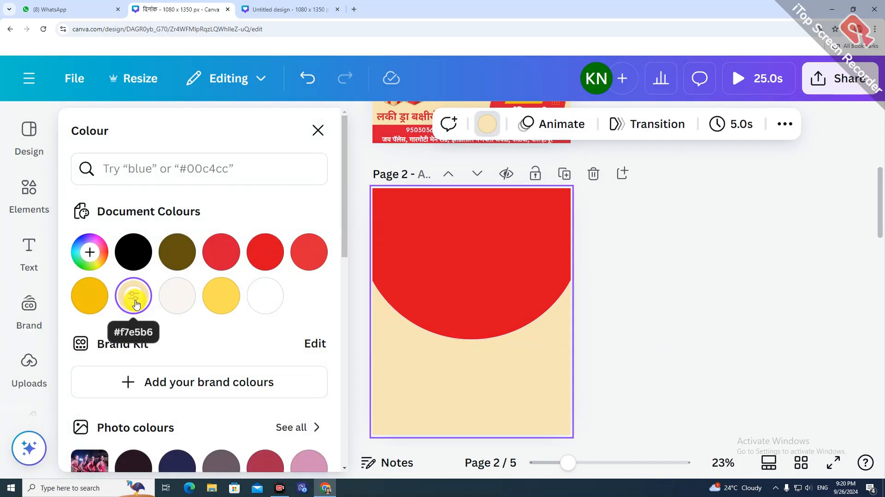
ctrl+scroll(136, 300, up, 2)
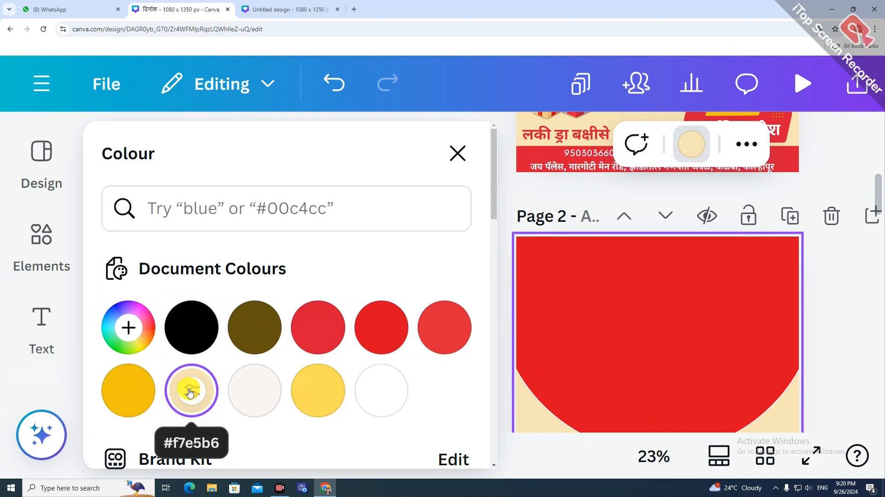
click(457, 153)
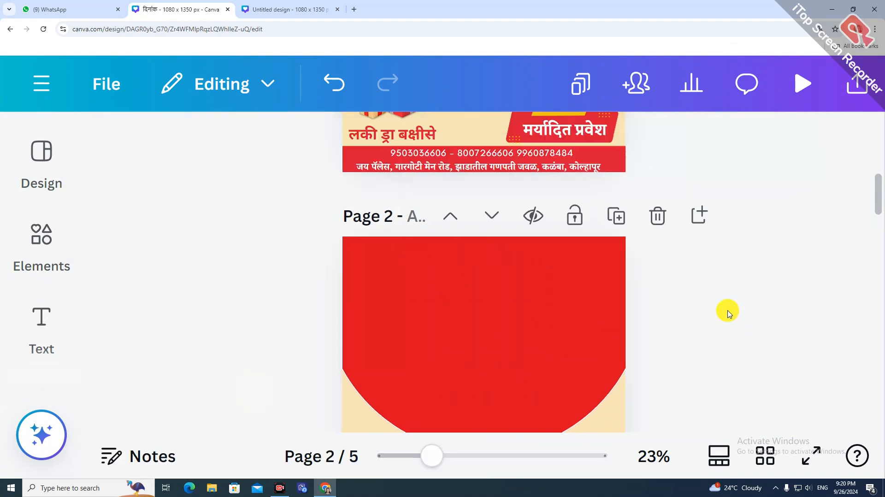
ctrl+scroll(525, 276, down, 2)
scroll(533, 289, down, 5)
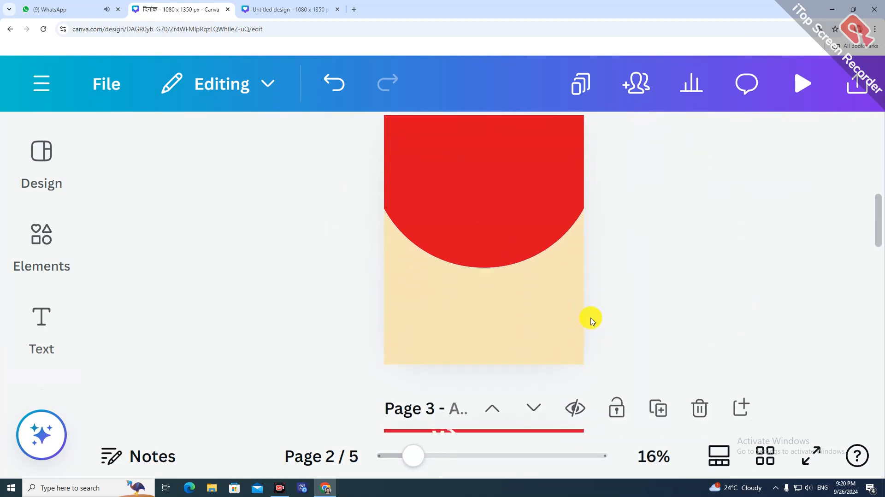
scroll(539, 324, up, 1)
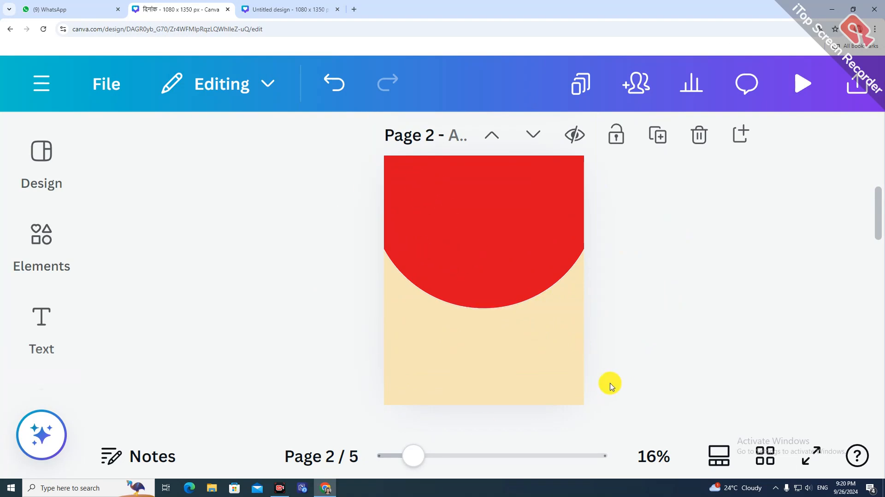
Copy the "जय पॅलेस" and "प्रस्तुत" text boxes from page 3 and paste them onto page 2.
scroll(461, 350, down, 3)
click(430, 352)
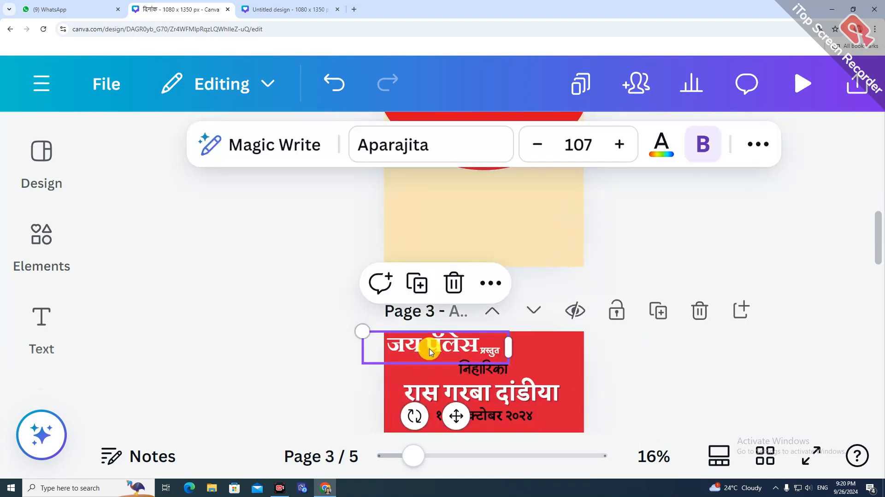
shift+click(491, 357)
scroll(487, 361, up, 6)
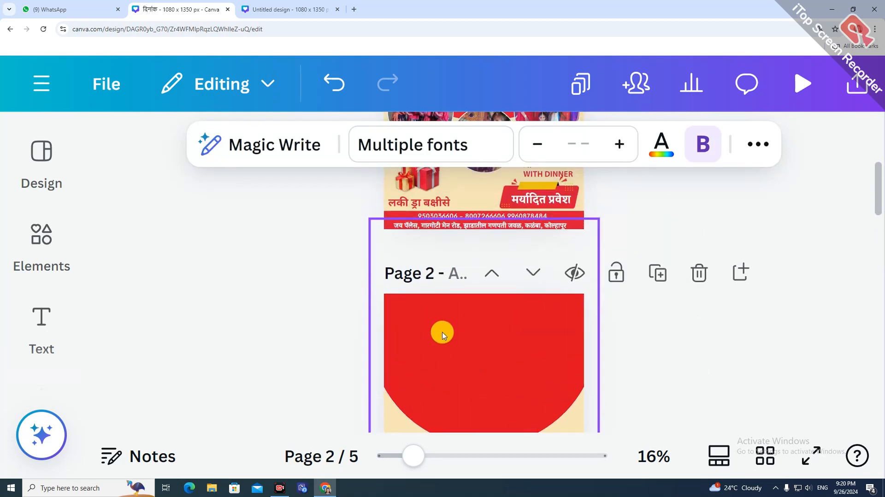
key(ctrl+v)
click(560, 340)
Position "जय पॅलेस" near the upper left of page 2's red circle, with "प्रस्तुत" just after it and slightly lower.
drag(437, 303, 431, 317)
click(526, 325)
drag(494, 310, 517, 322)
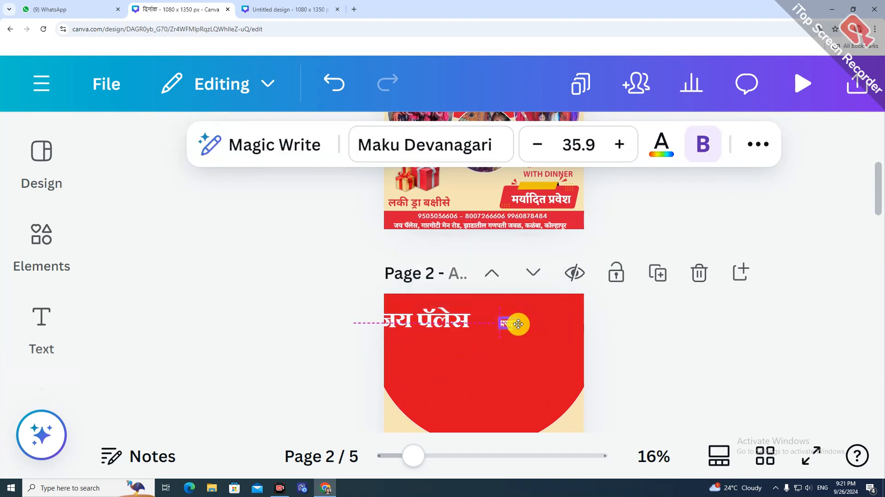
drag(465, 326, 499, 317)
click(503, 324)
click(588, 346)
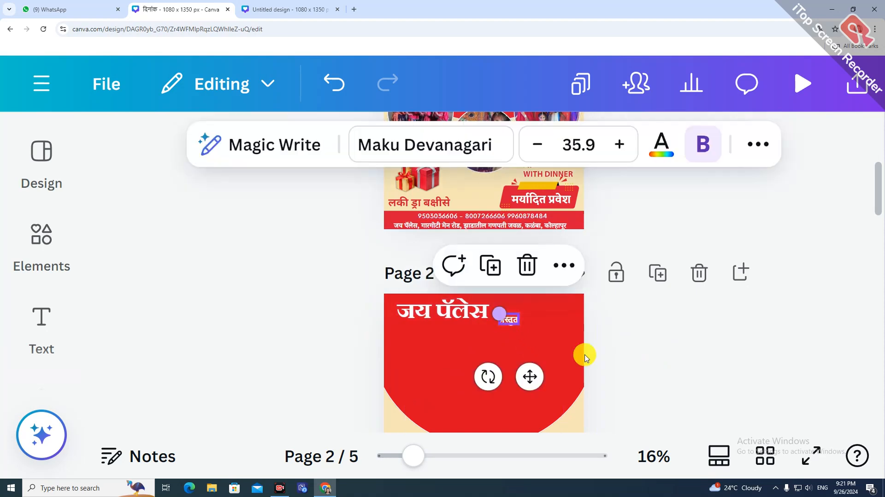
Examine the font, size and bold settings of the "जय पॅलेस" and "प्रस्तुत" texts on page 2.
click(378, 321)
click(423, 318)
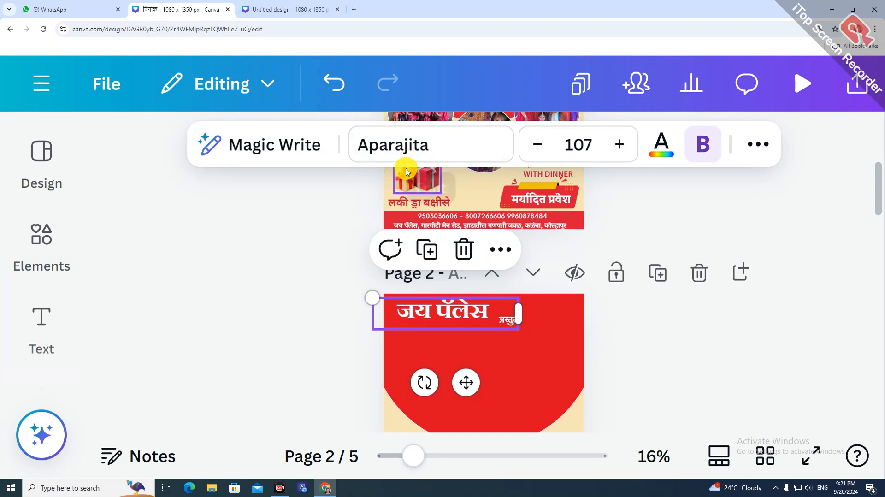
scroll(391, 179, up, 1)
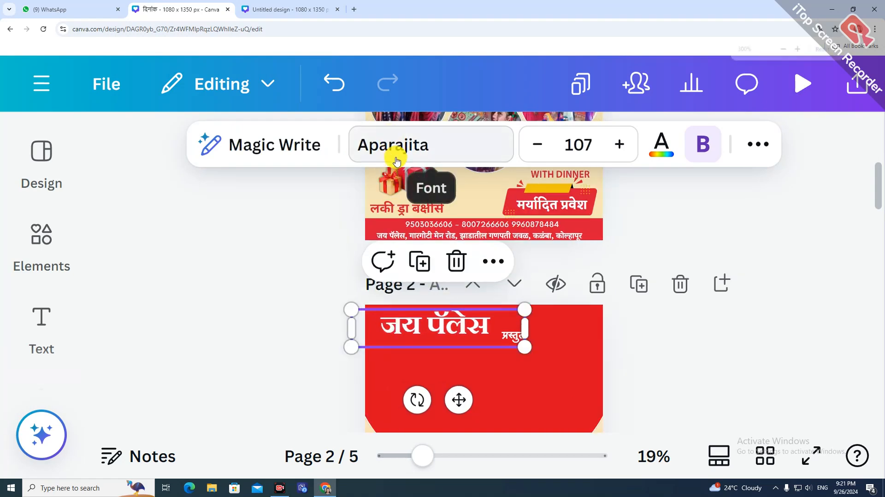
scroll(395, 158, up, 1)
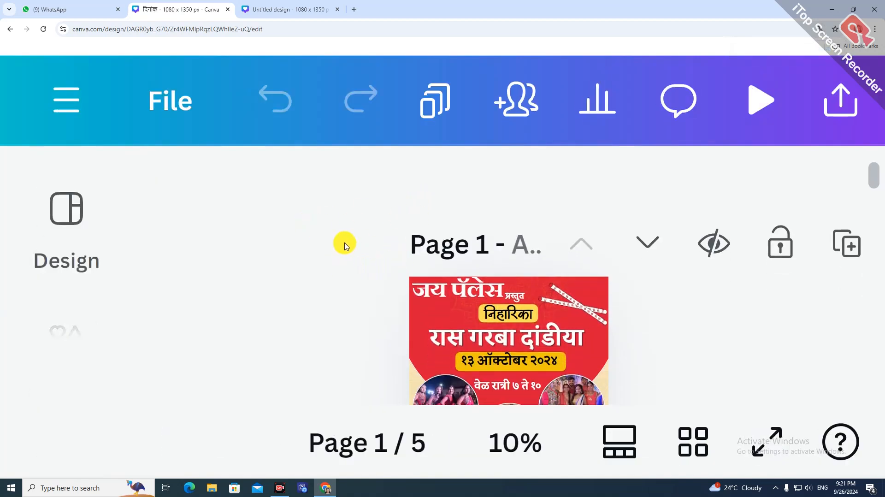
scroll(282, 295, down, 2)
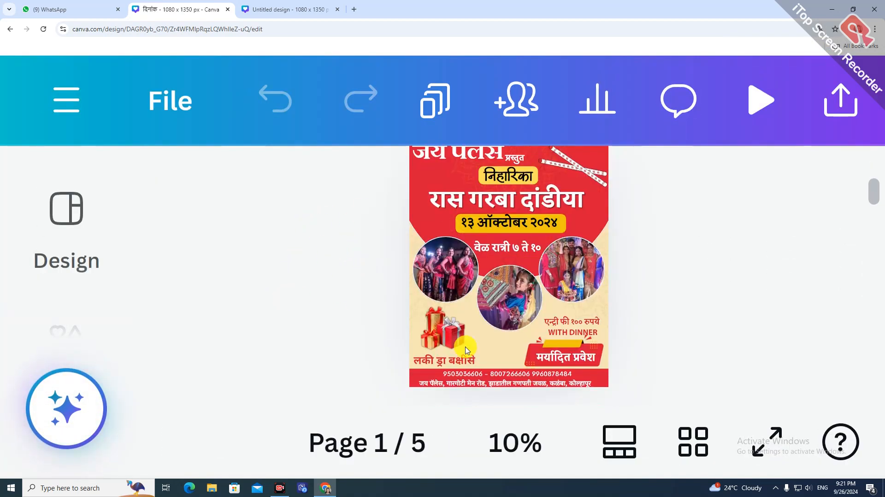
key(ctrl+minus)
key(ctrl+minus)
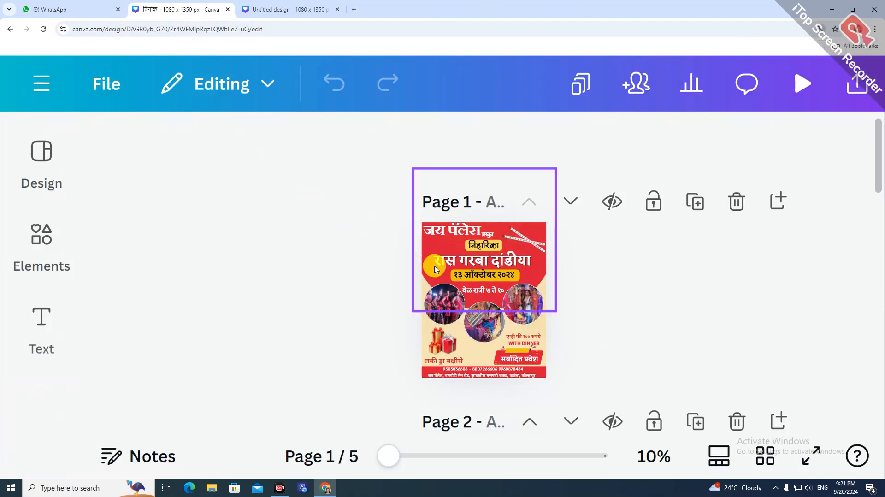
scroll(567, 322, down, 5)
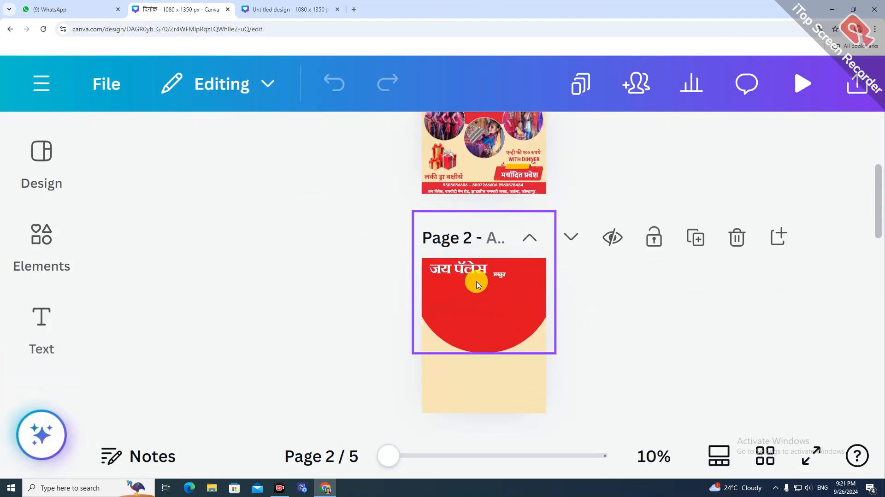
click(470, 276)
scroll(472, 295, up, 2)
scroll(476, 300, up, 1)
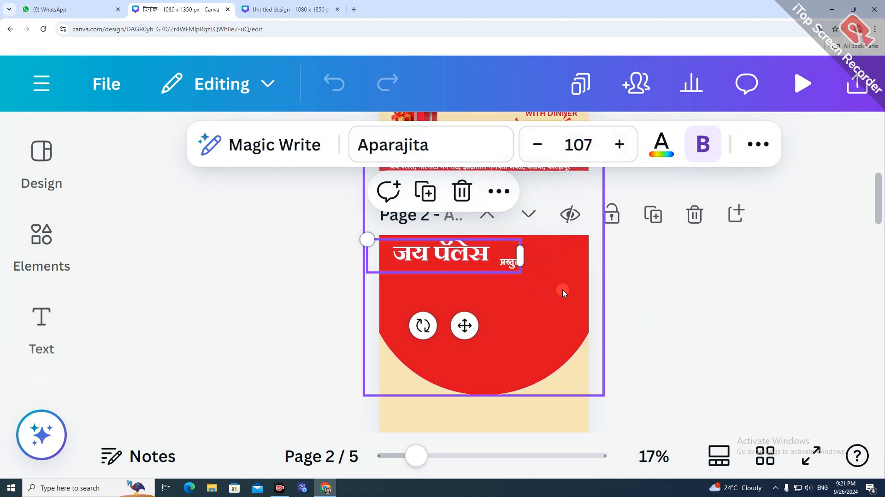
click(512, 263)
click(514, 267)
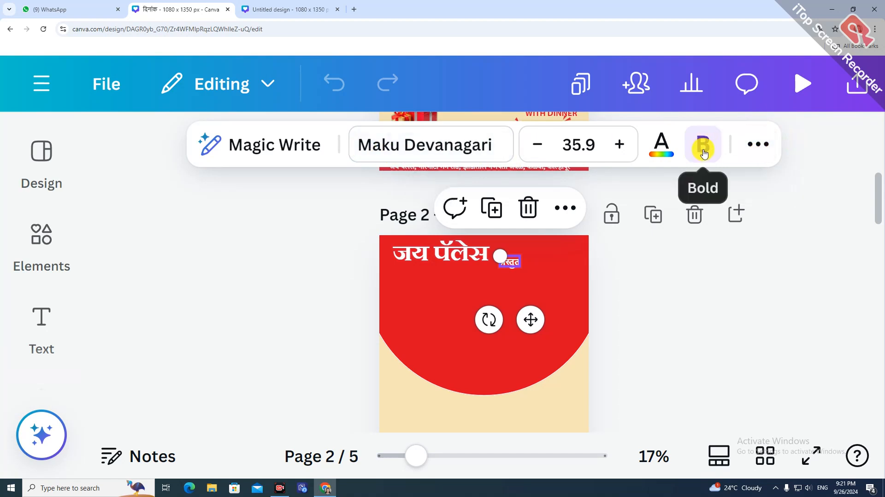
click(555, 283)
Copy the "निहारिका" and "रास गरबा दांडीया" text boxes from page 3 and paste them onto page 2.
scroll(510, 337, down, 5)
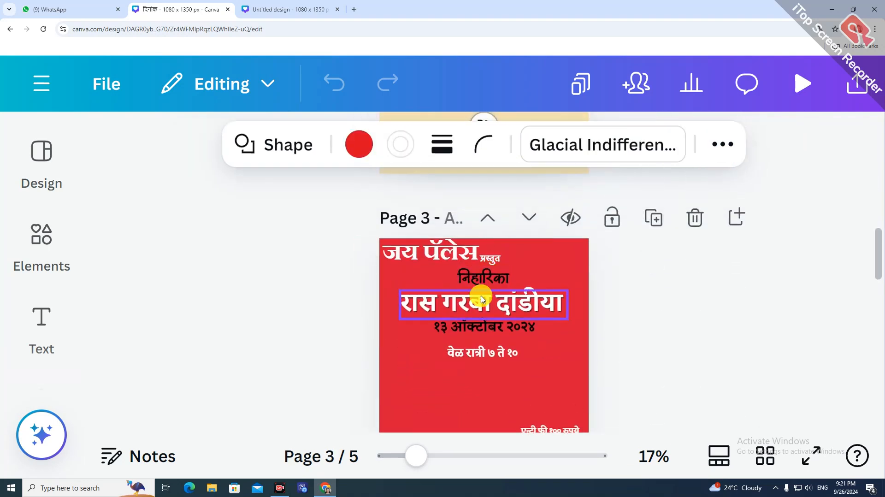
click(489, 281)
shift+click(516, 302)
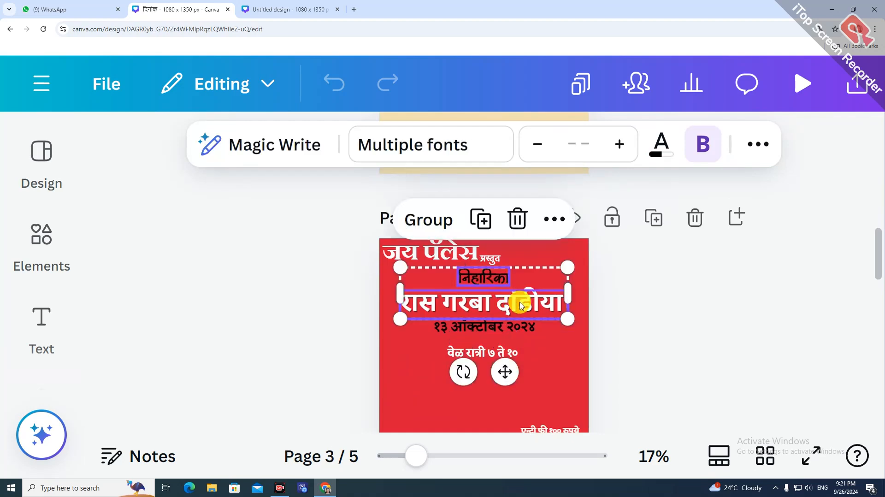
scroll(510, 343, up, 5)
click(502, 299)
key(ctrl+v)
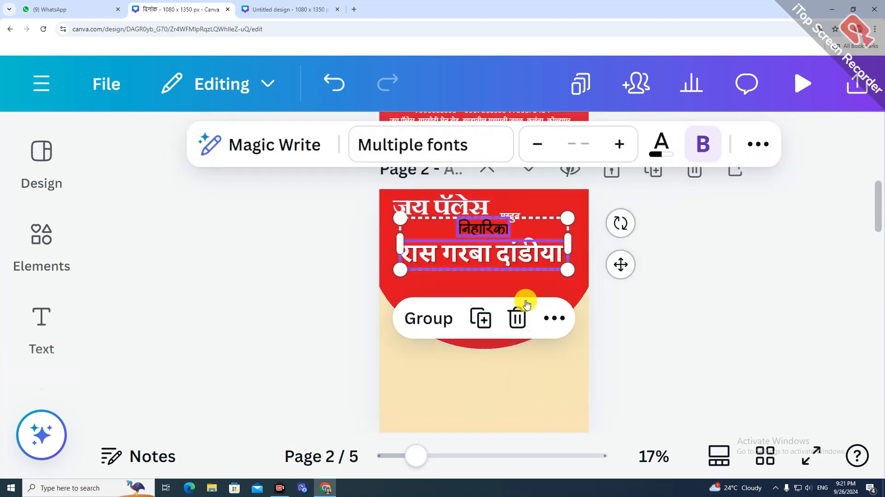
click(674, 264)
Move "निहारिका" and "रास गरबा दांडीया" together slightly lower on page 2, clear of the "जय पॅलेस" line.
click(479, 229)
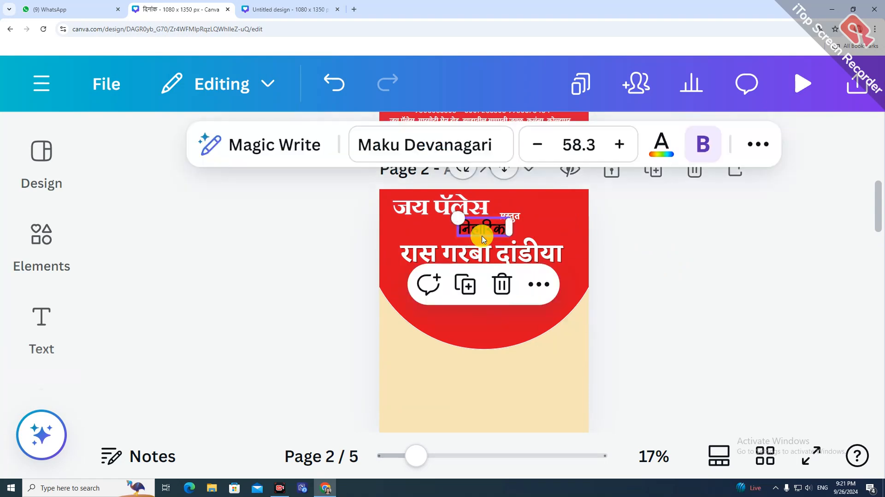
shift+click(502, 253)
drag(502, 253, 505, 264)
click(679, 306)
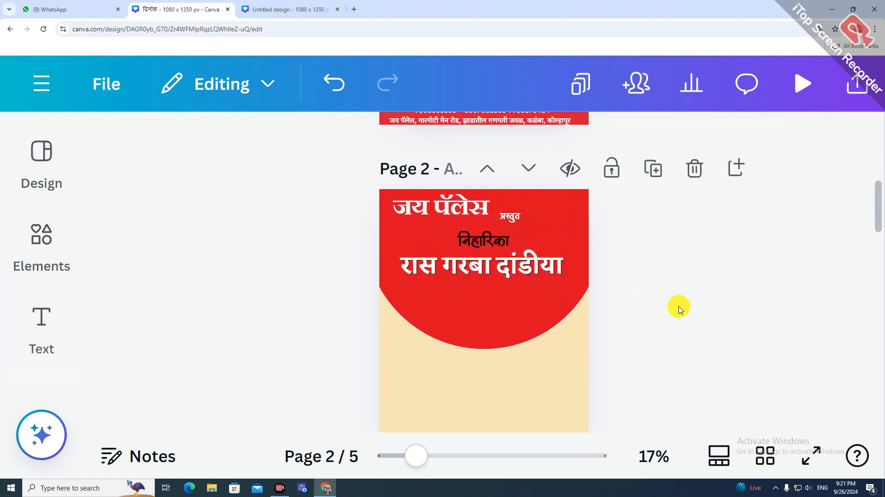
Check the font settings of "निहारिका" and "रास गरबा दांडीया" on page 2, and review the title's Shadow effect settings.
click(484, 238)
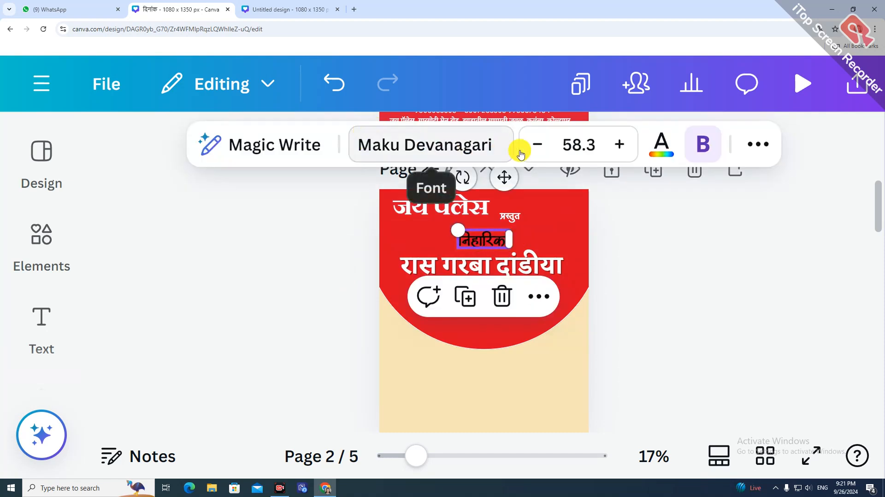
click(561, 266)
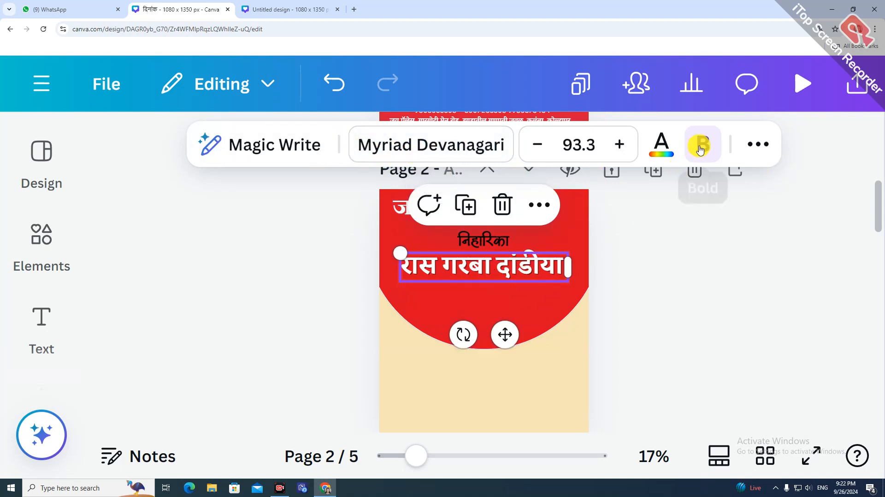
click(759, 144)
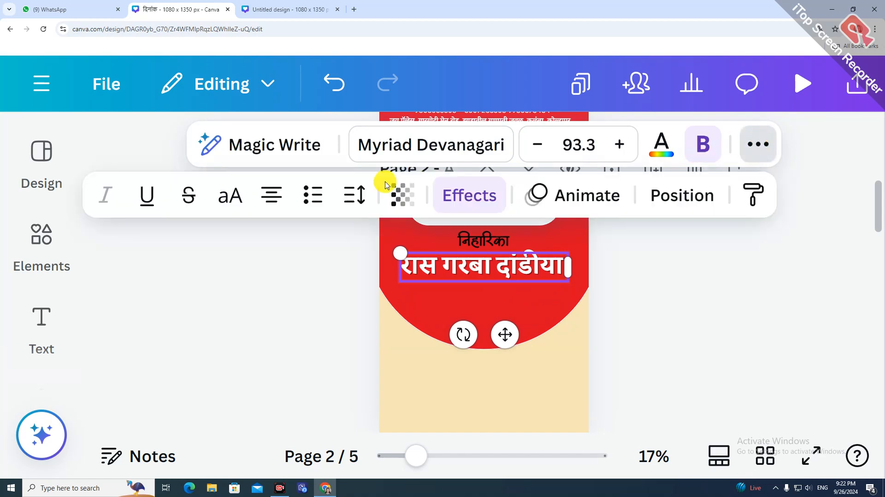
click(492, 198)
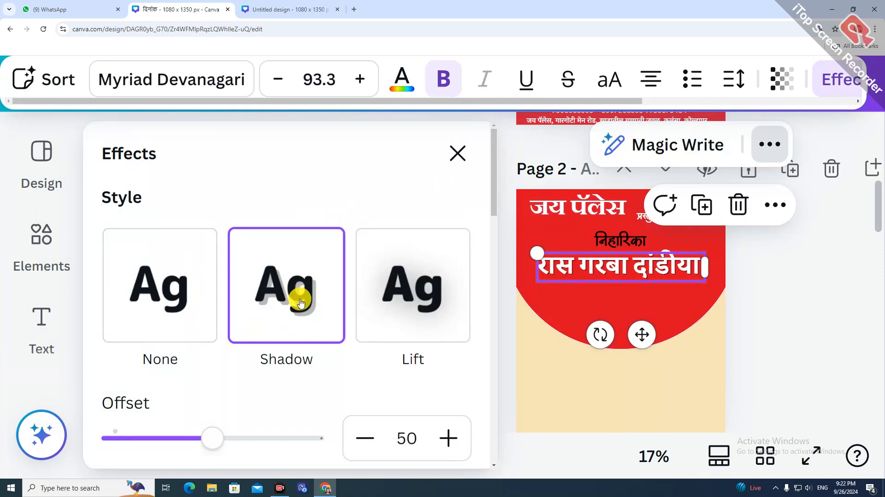
scroll(301, 304, down, 7)
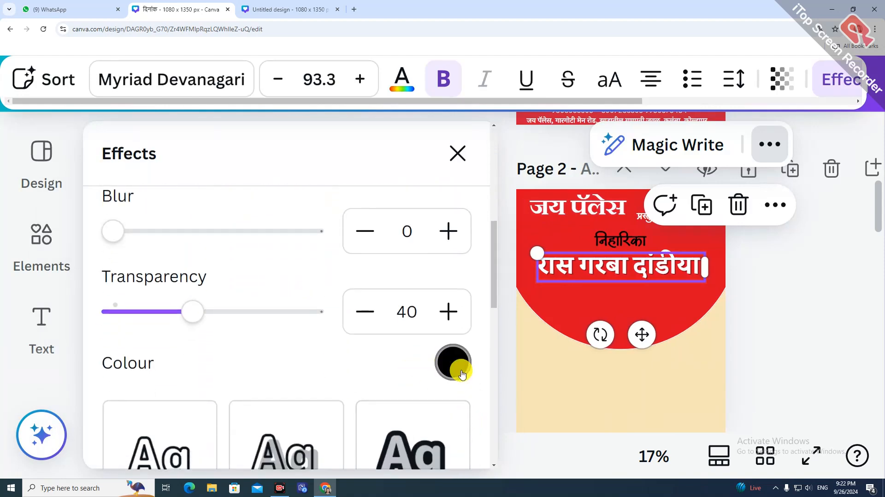
scroll(375, 342, up, 7)
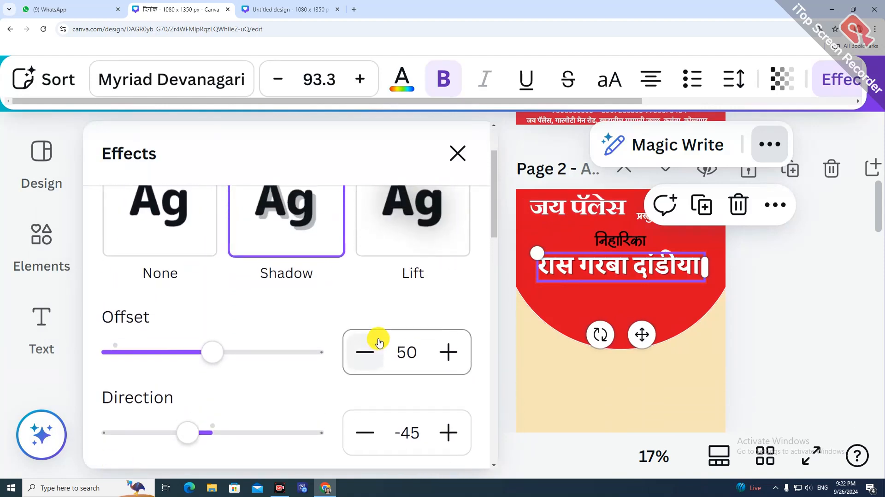
click(464, 150)
click(608, 306)
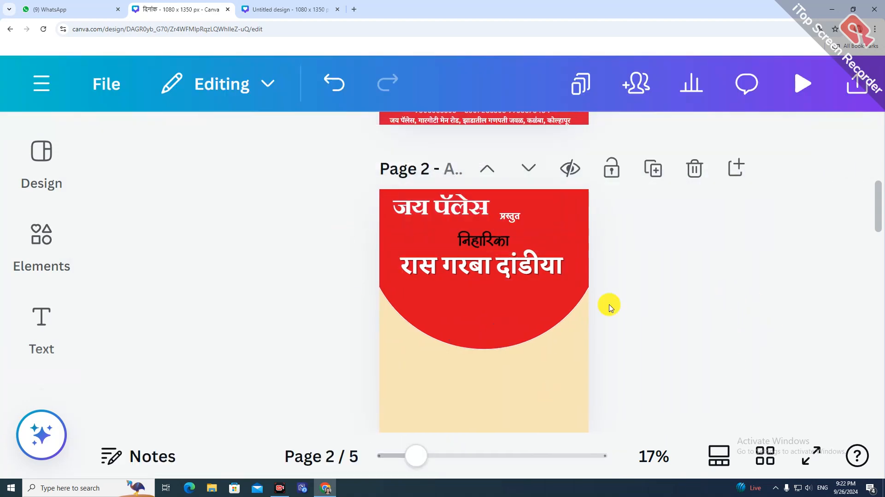
Give the "निहारिका" text on page 2 a Background effect in the light yellow document colour.
click(492, 249)
click(768, 154)
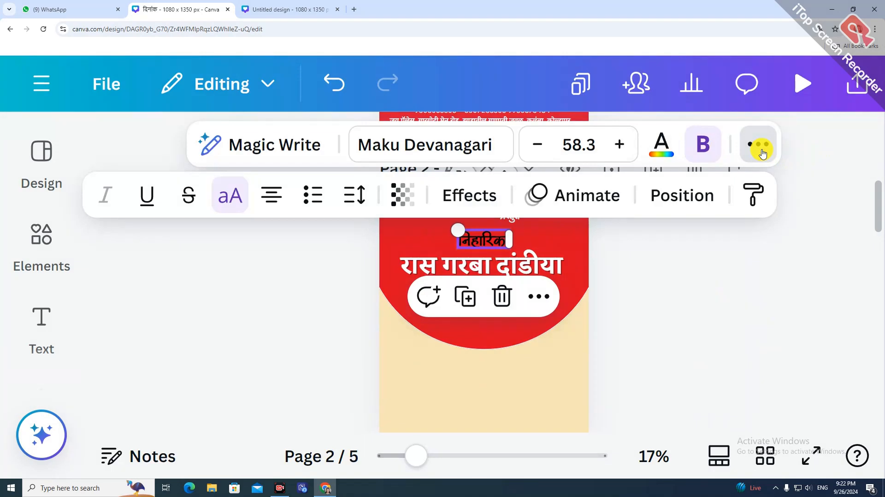
click(490, 205)
scroll(376, 341, down, 10)
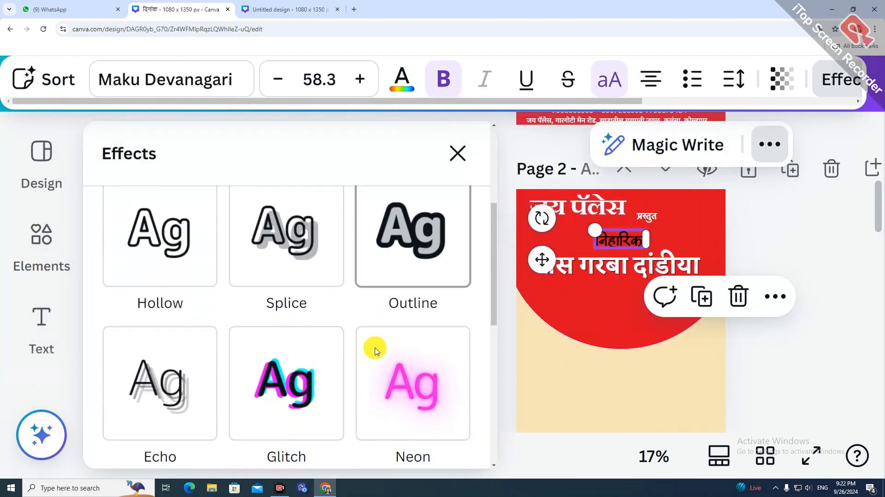
click(174, 317)
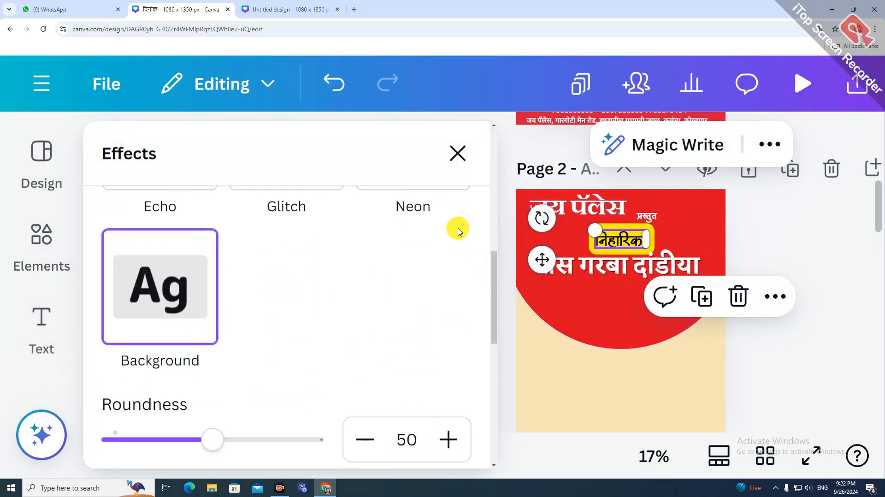
scroll(485, 366, down, 8)
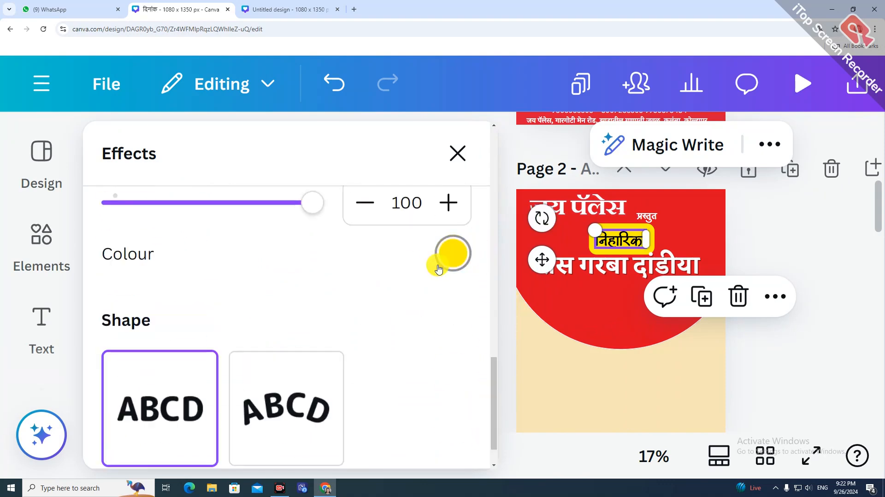
click(438, 270)
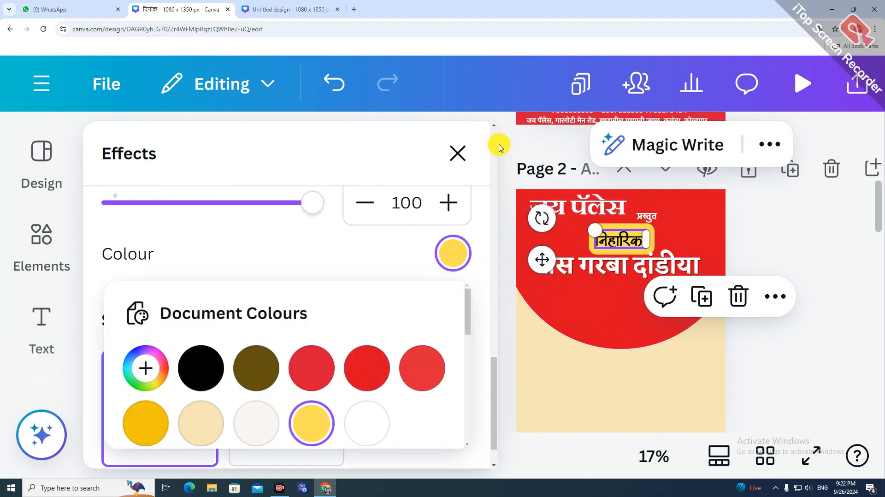
click(457, 153)
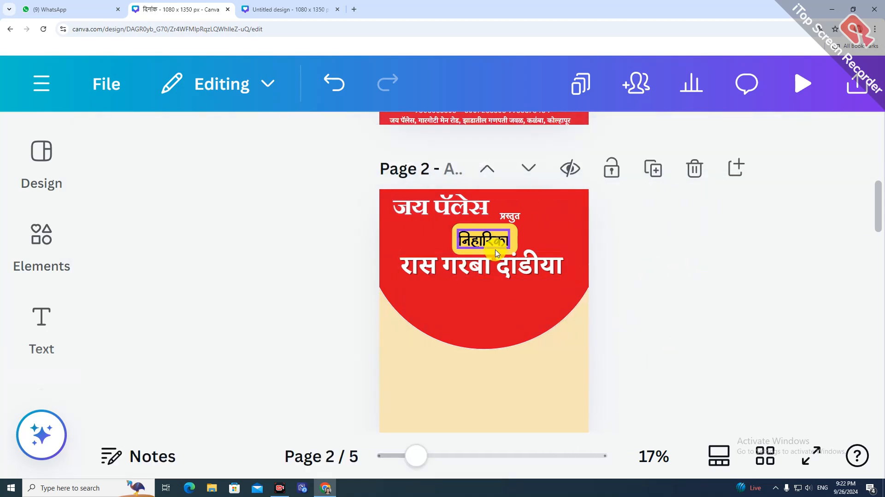
click(676, 270)
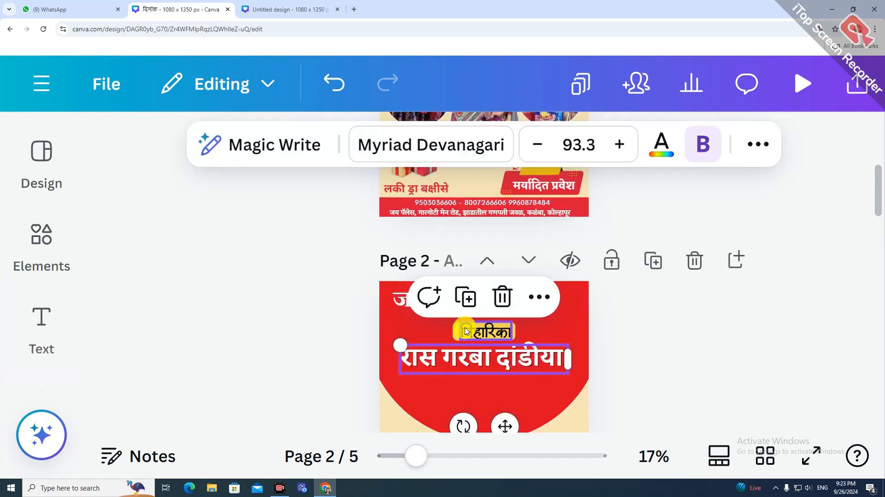
click(497, 389)
scroll(484, 323, down, 2)
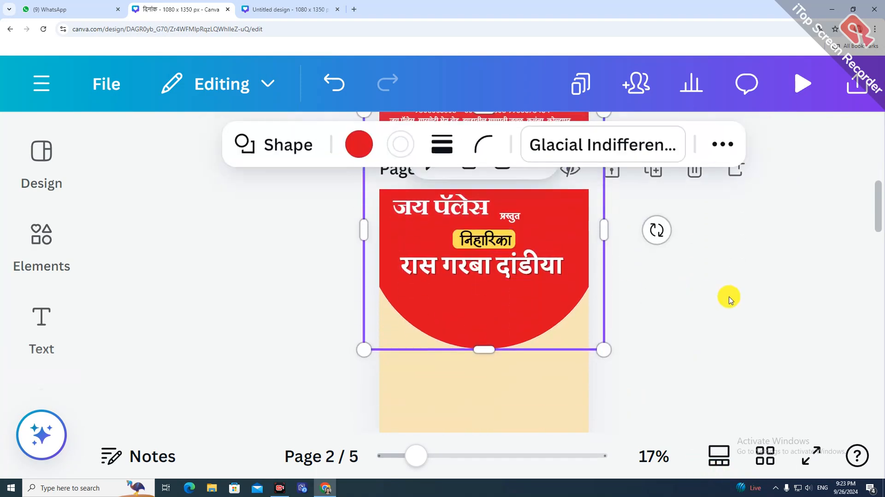
click(665, 311)
click(416, 276)
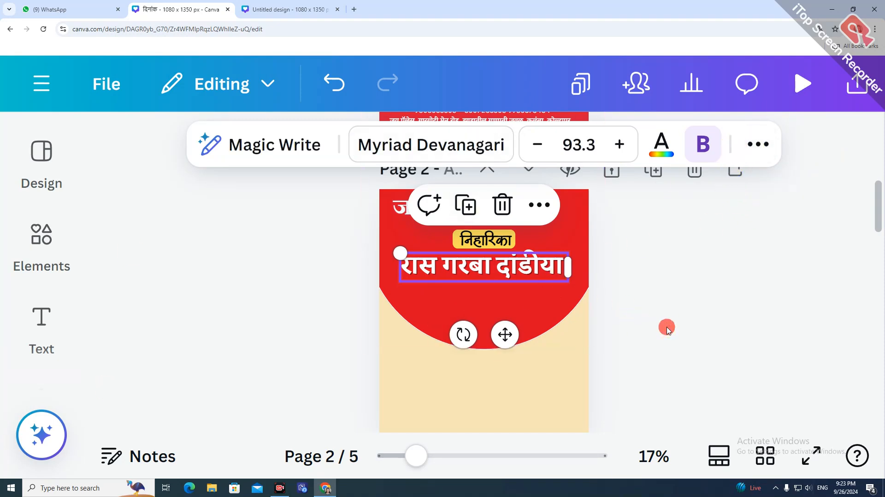
Copy the "१३ ऑक्टोबर २०२४" and "वेळ रात्री ७ ते १०" text boxes from page 3 and paste them onto page 2.
scroll(645, 332, down, 5)
scroll(507, 339, down, 2)
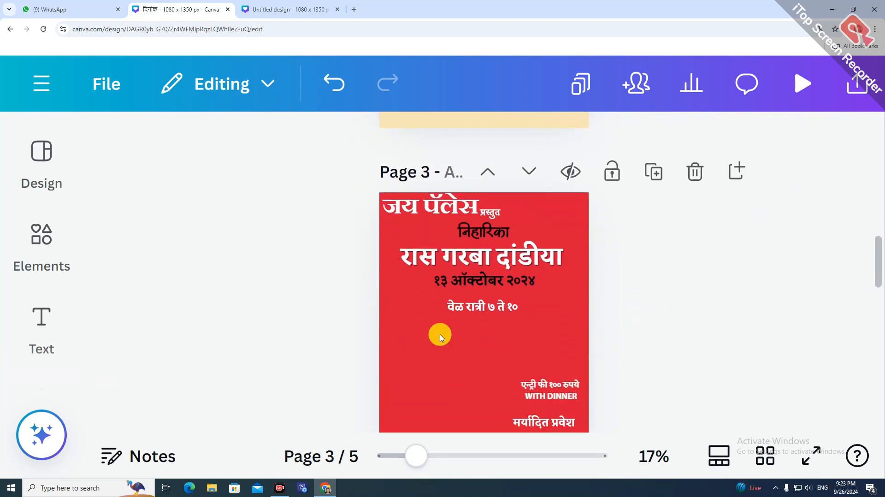
click(487, 284)
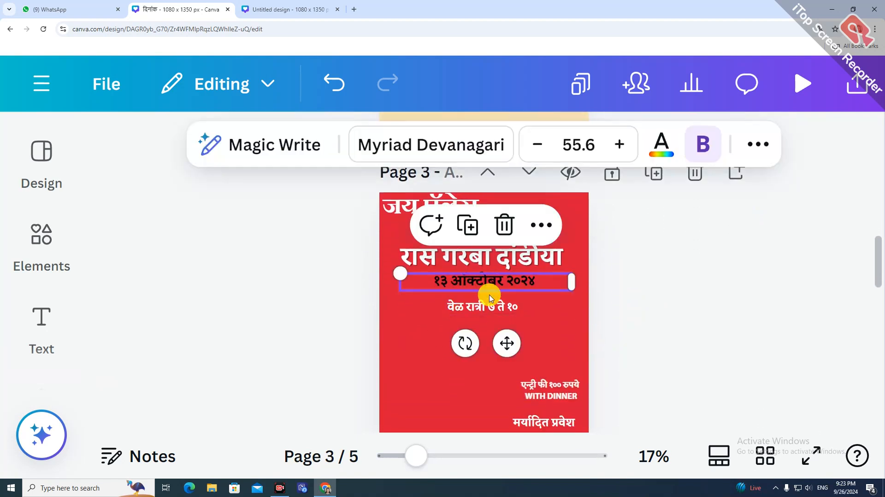
shift+click(490, 307)
scroll(488, 319, up, 6)
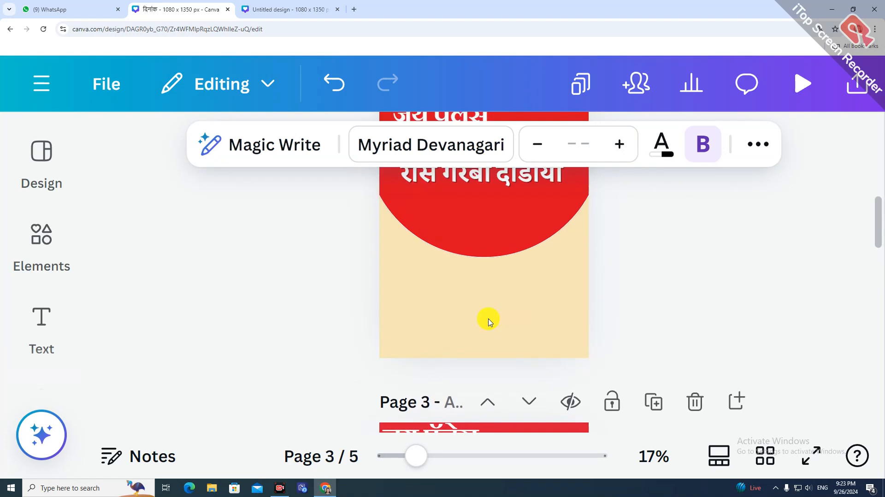
click(479, 314)
key(ctrl+v)
click(618, 339)
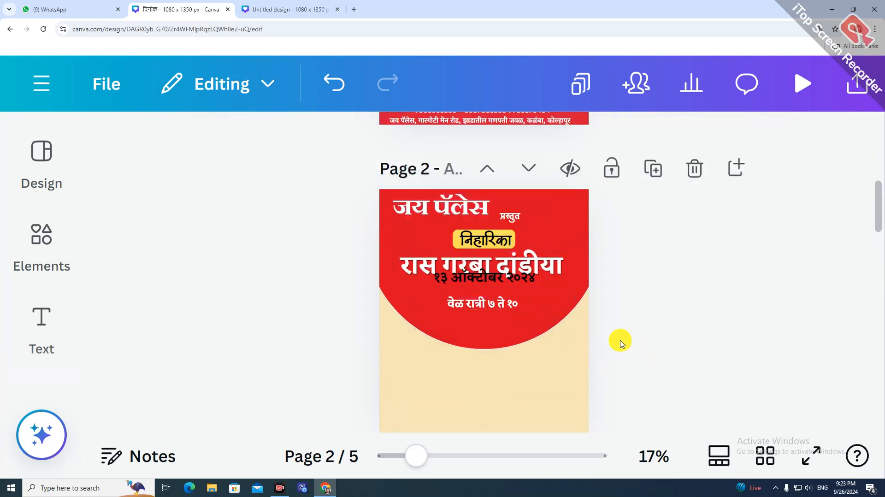
Arrange the date and the "वेळ रात्री ७ ते १०" text on page 2 one under the other, clear below the "रास गरबा दांडीया" title.
click(508, 281)
click(482, 314)
drag(482, 316, 482, 326)
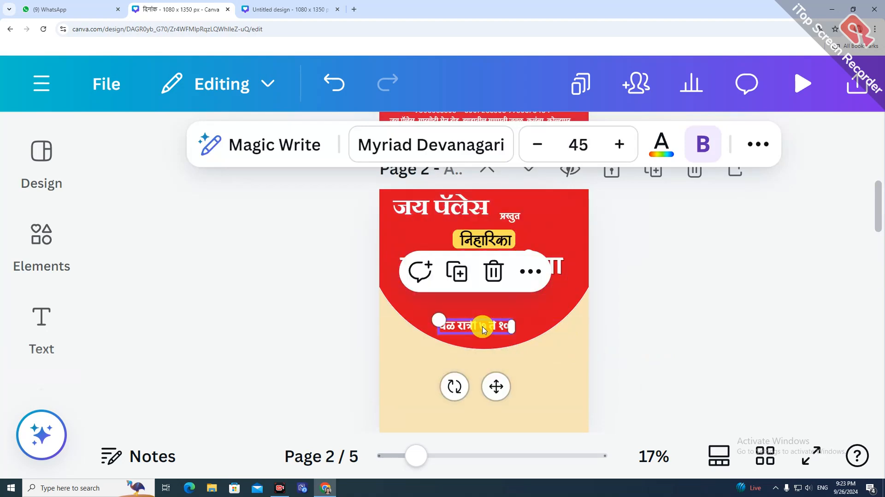
click(547, 308)
drag(518, 279, 519, 297)
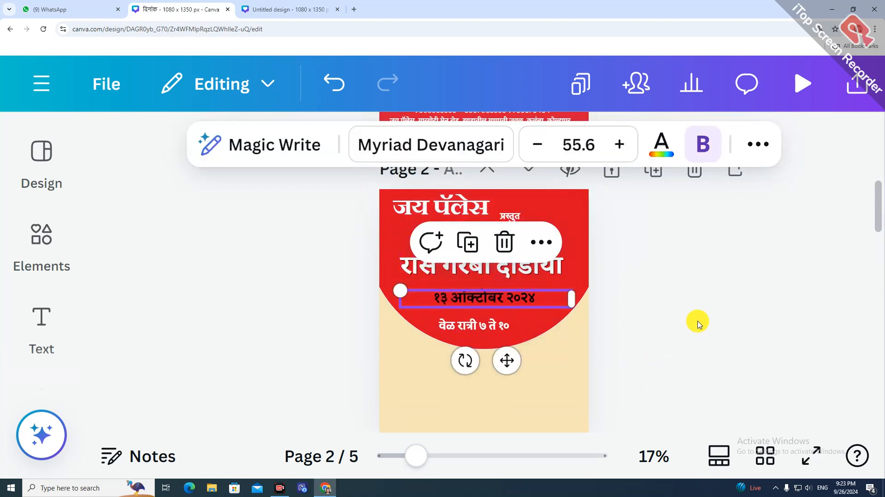
click(697, 322)
drag(484, 326, 495, 319)
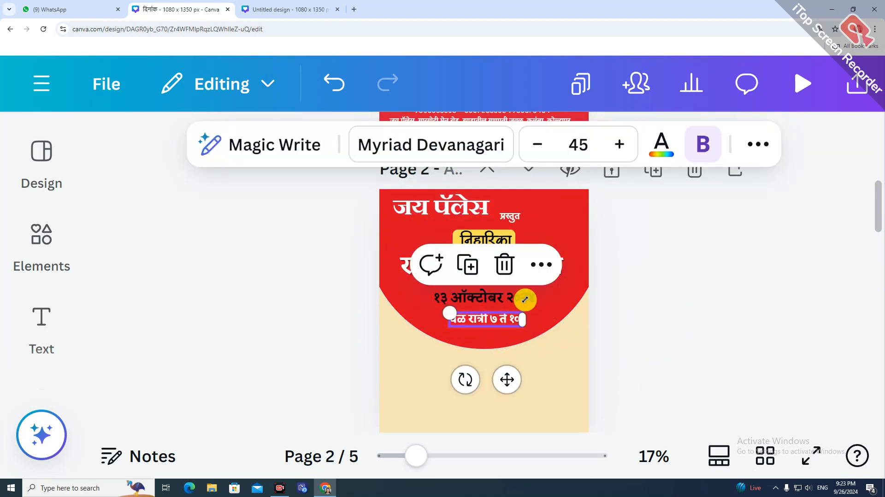
click(718, 355)
click(471, 294)
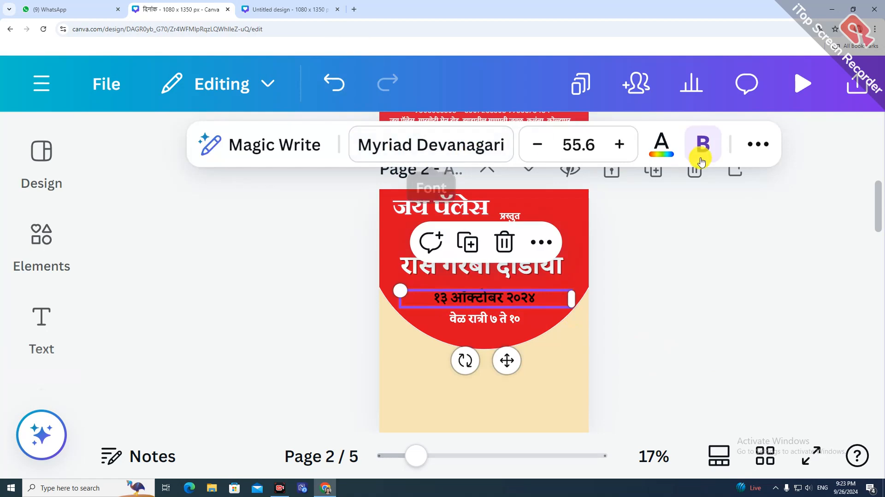
click(685, 320)
Add a square shape to page 2 and reshape it into a narrow horizontal bar covering the "१३ ऑक्टोबर २०२४" date.
click(39, 238)
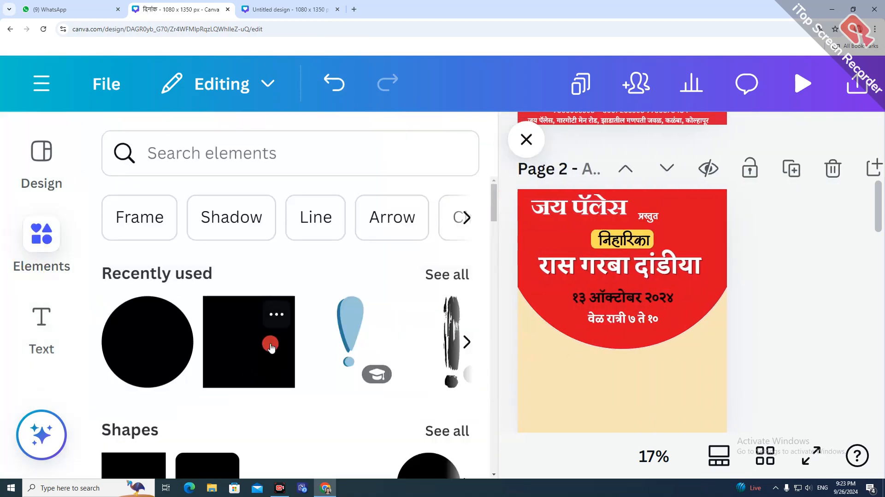
click(269, 340)
click(516, 148)
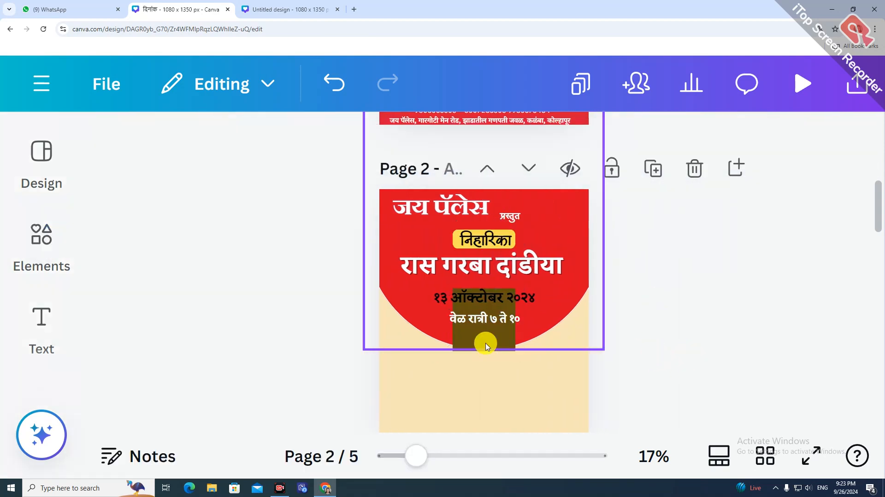
drag(471, 336, 456, 328)
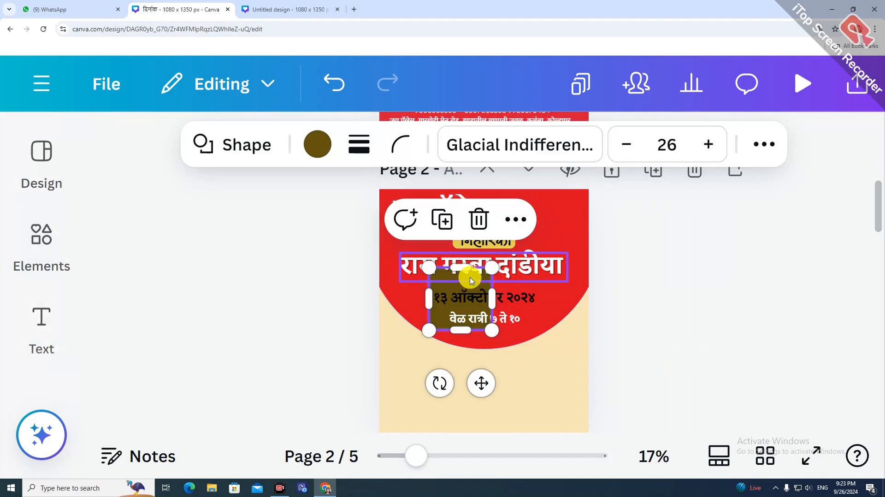
drag(461, 268, 464, 287)
drag(461, 329, 533, 307)
click(509, 348)
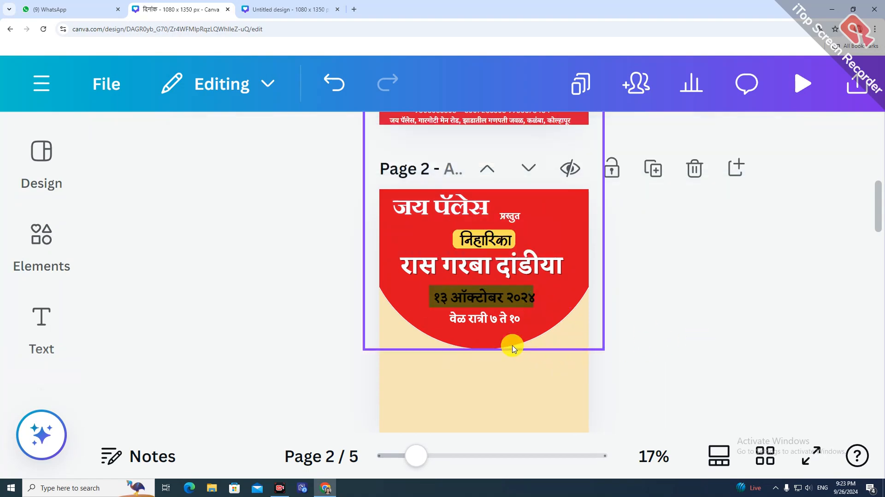
Send the bar backward one layer so that it sits behind the date text.
click(527, 287)
right_click(527, 287)
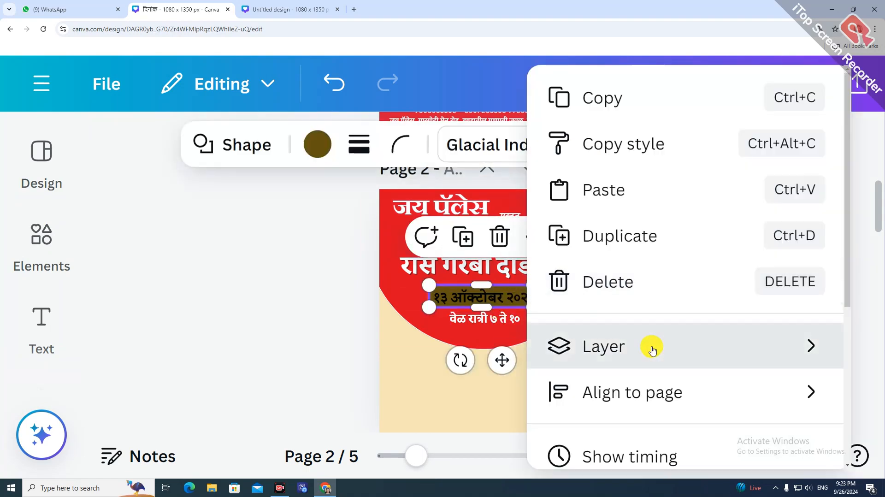
mouse_move(652, 347)
click(372, 239)
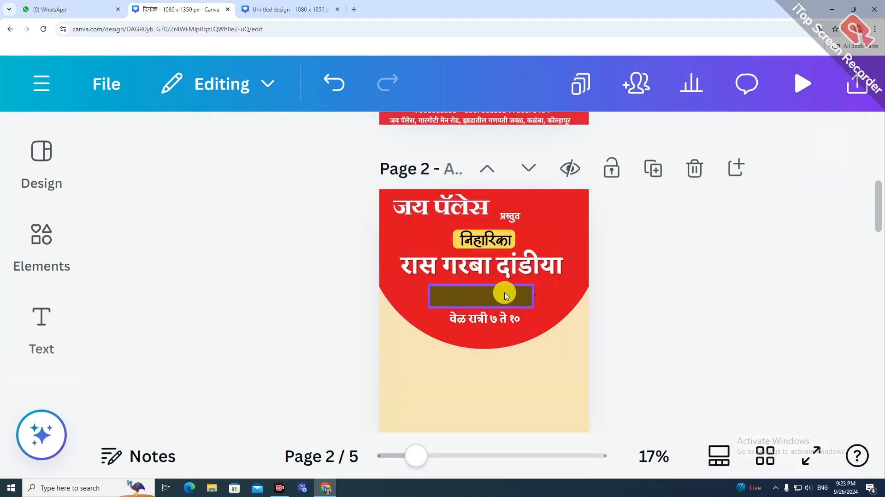
right_click(503, 293)
mouse_move(593, 351)
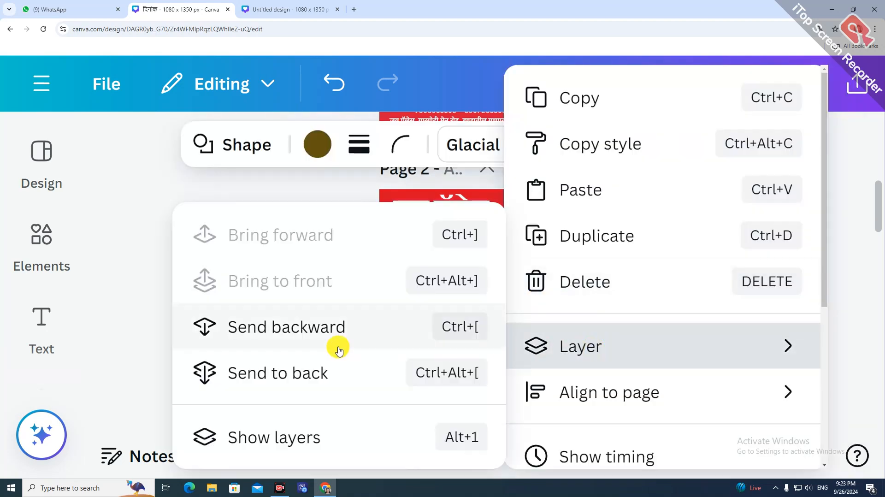
click(303, 335)
click(495, 297)
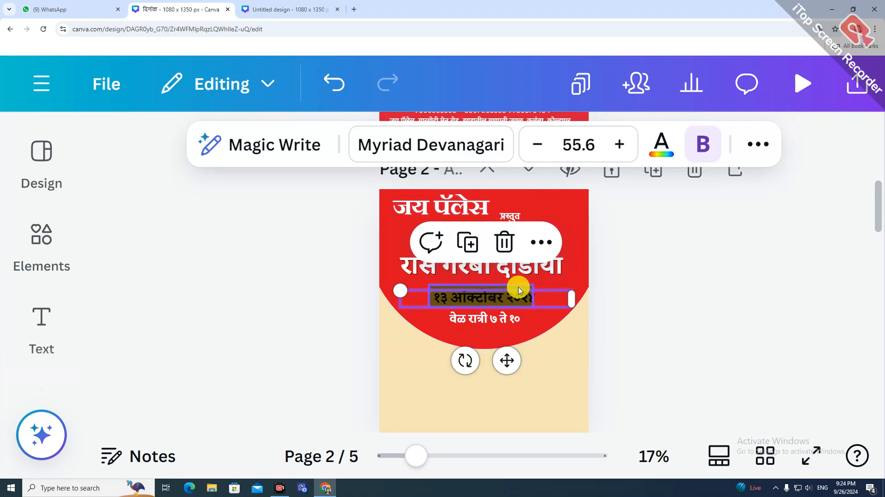
Fill the bar behind the date with the light yellow document colour.
click(506, 289)
click(323, 156)
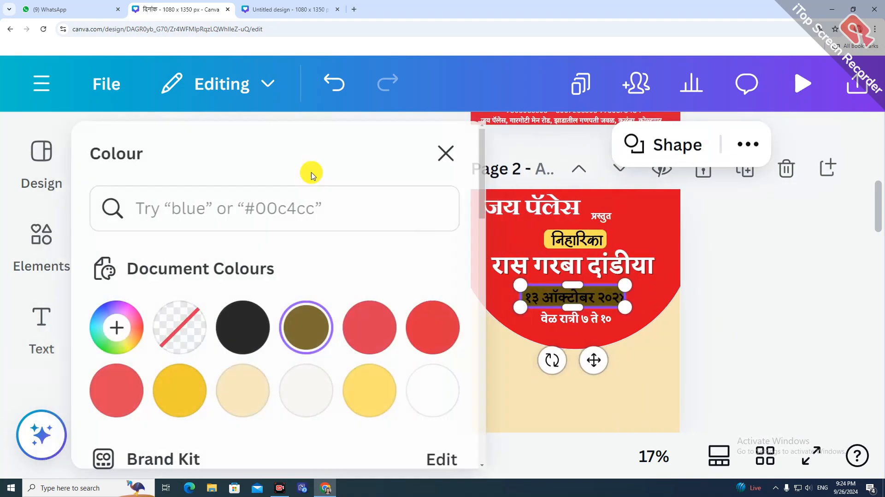
click(378, 391)
click(822, 348)
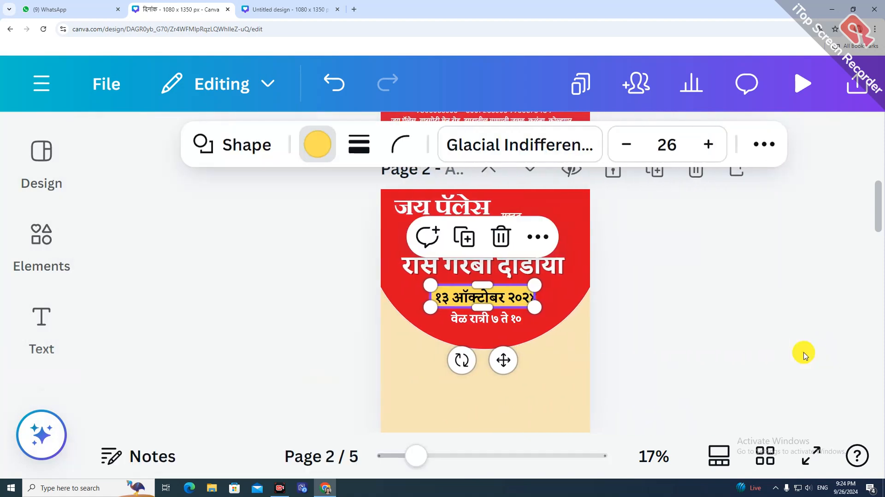
Shrink the "१३ ऑक्टोबर २०२४" text to a font size of 50.7 and fit it inside the yellow bar.
click(507, 304)
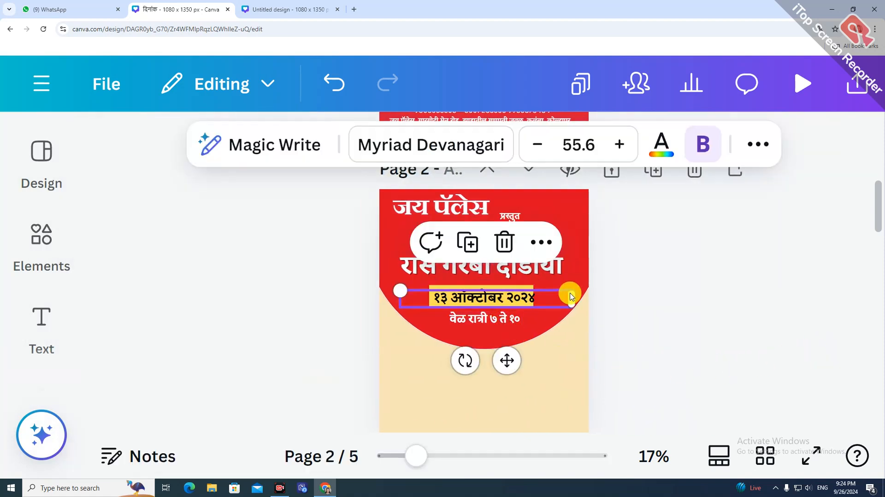
drag(396, 288, 407, 287)
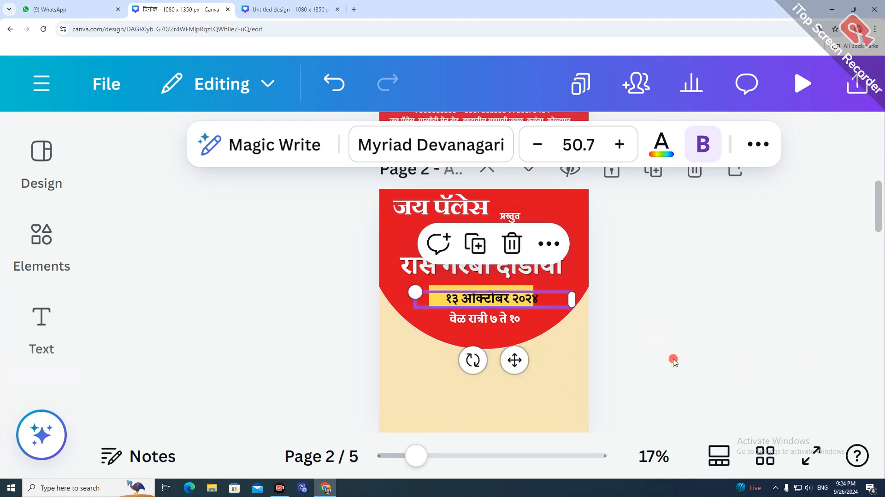
drag(507, 299, 498, 295)
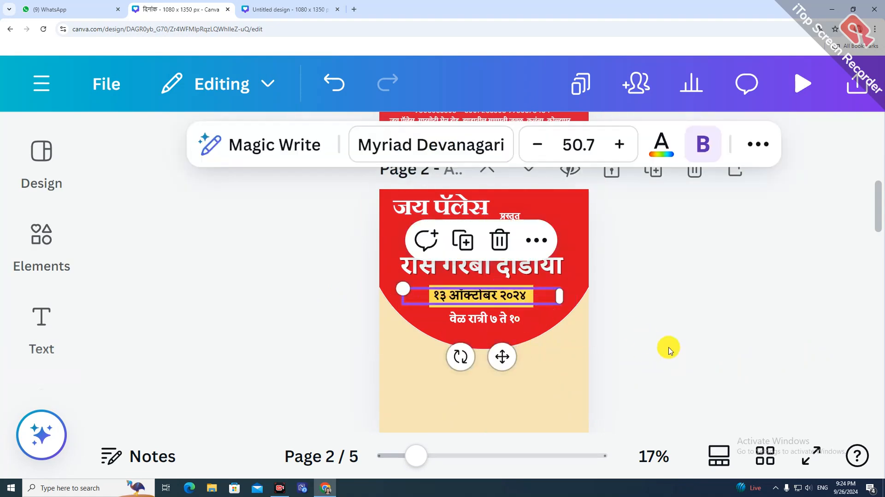
click(668, 348)
Compare page 2 with the finished poster on page 1, and set the yellow date bar's corner rounding to 23.
scroll(520, 344, up, 2)
scroll(521, 345, up, 3)
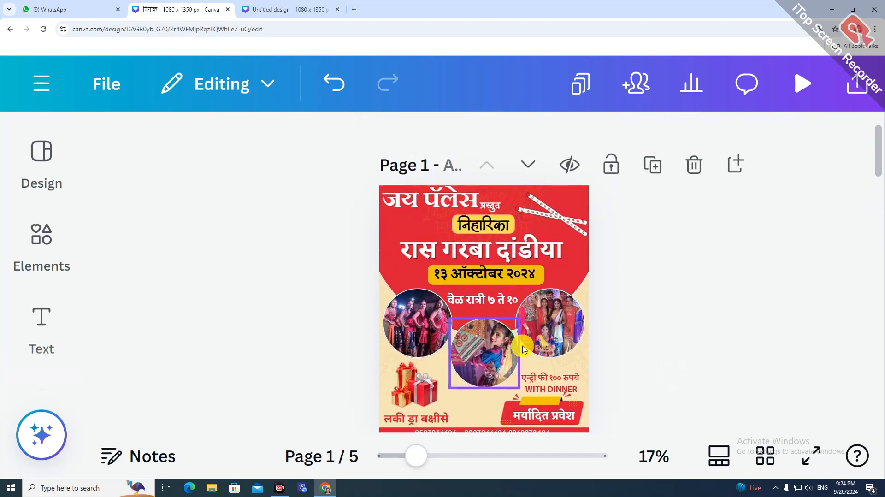
scroll(522, 349, down, 8)
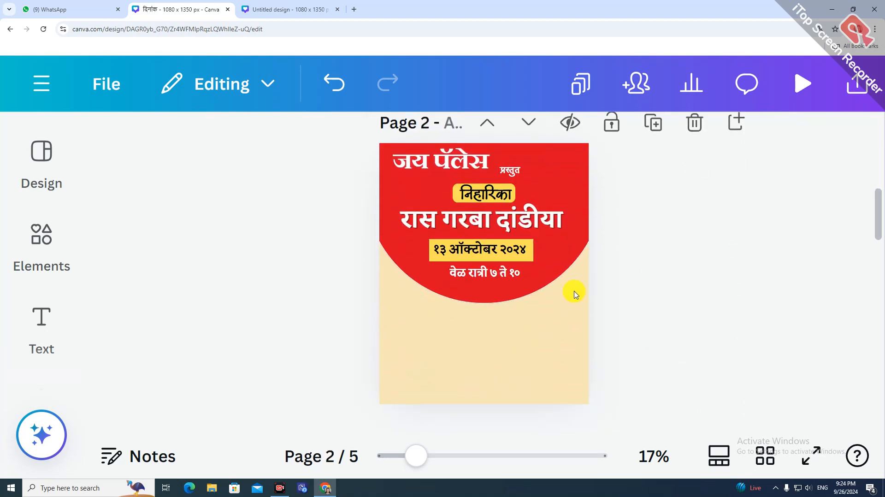
click(480, 254)
click(701, 309)
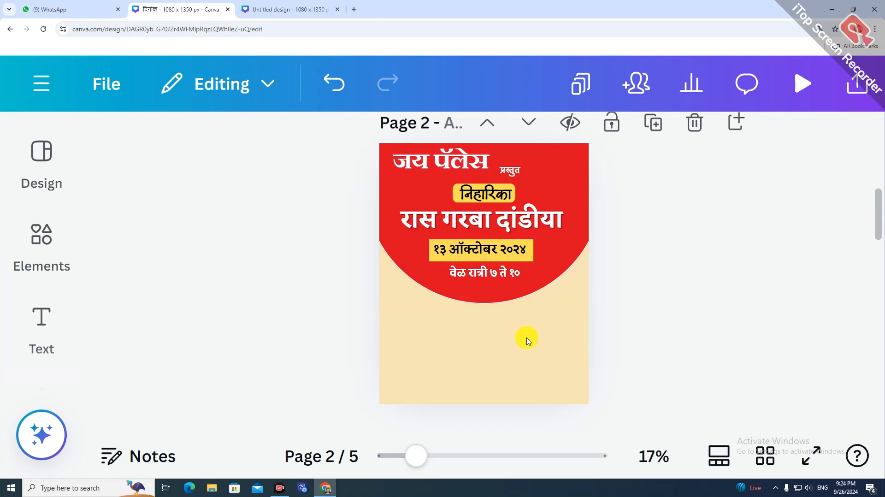
click(429, 256)
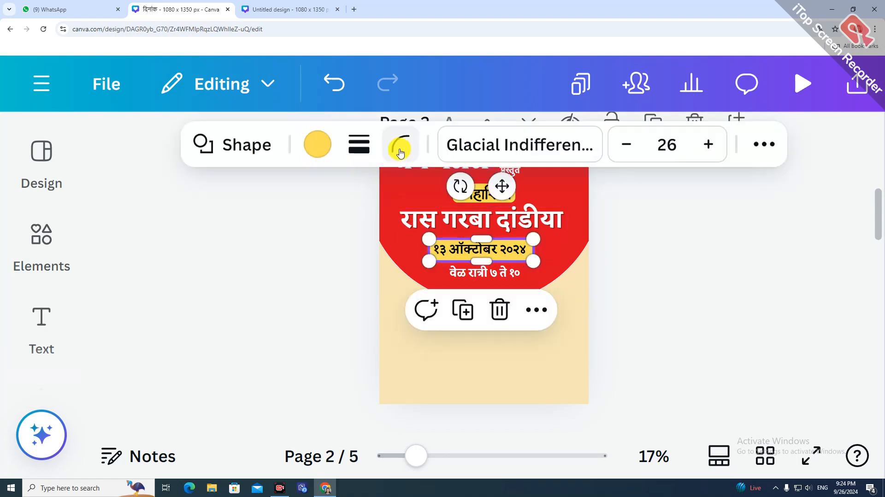
click(400, 150)
click(672, 329)
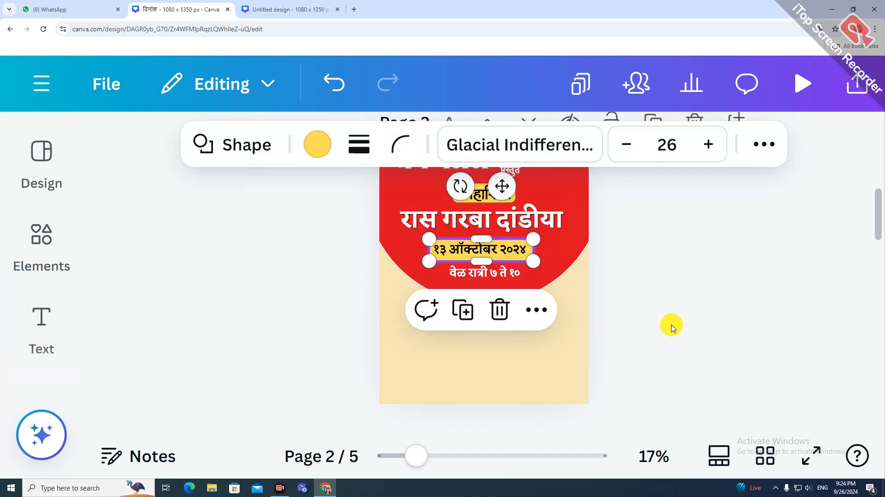
click(711, 297)
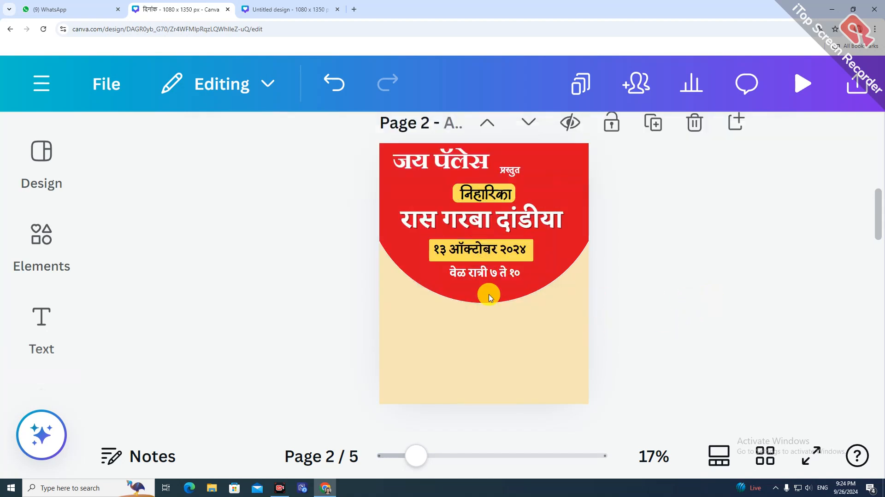
click(437, 258)
click(400, 144)
drag(303, 242, 322, 238)
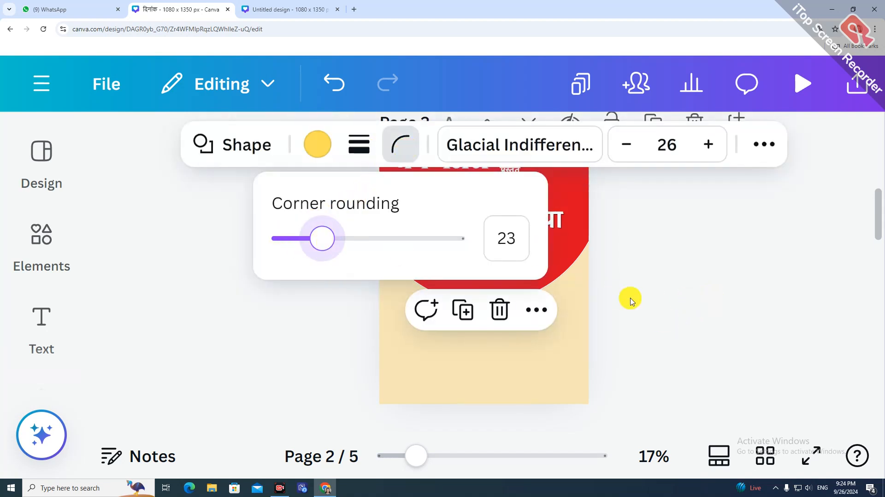
click(636, 296)
click(686, 327)
Move the "वेळ रात्री ७ ते १०" text slightly lower, centred beneath the yellow date bar.
click(473, 249)
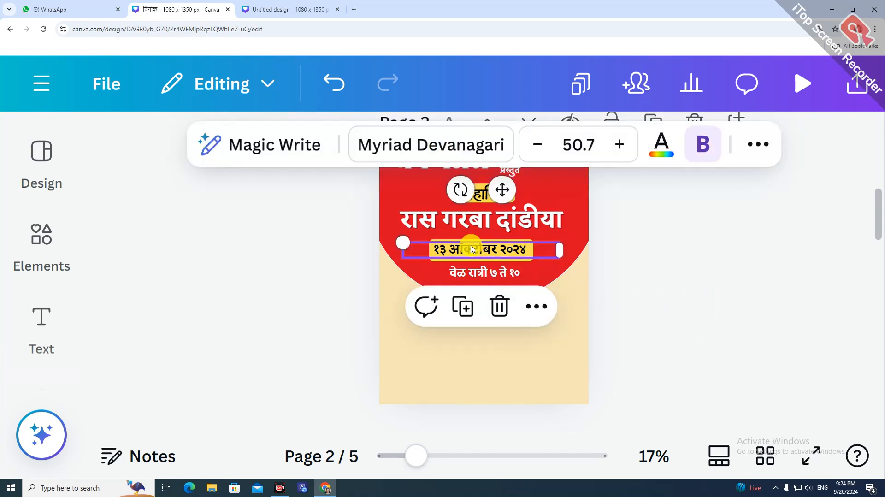
click(723, 378)
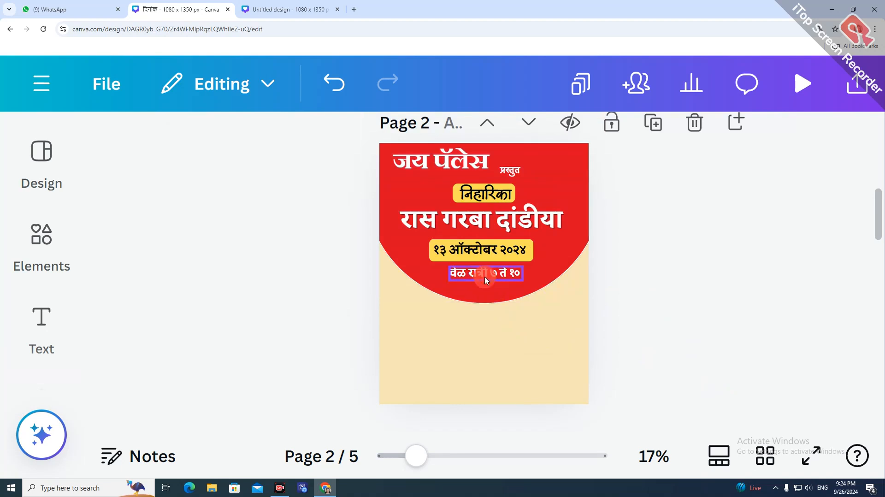
drag(485, 280, 480, 277)
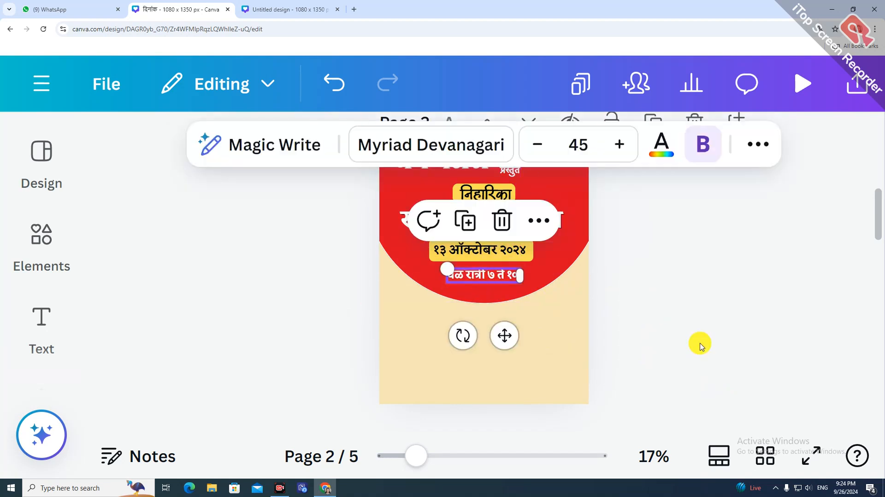
click(699, 341)
Search the elements for "frame" and add the circular photo frame to page 2.
click(44, 240)
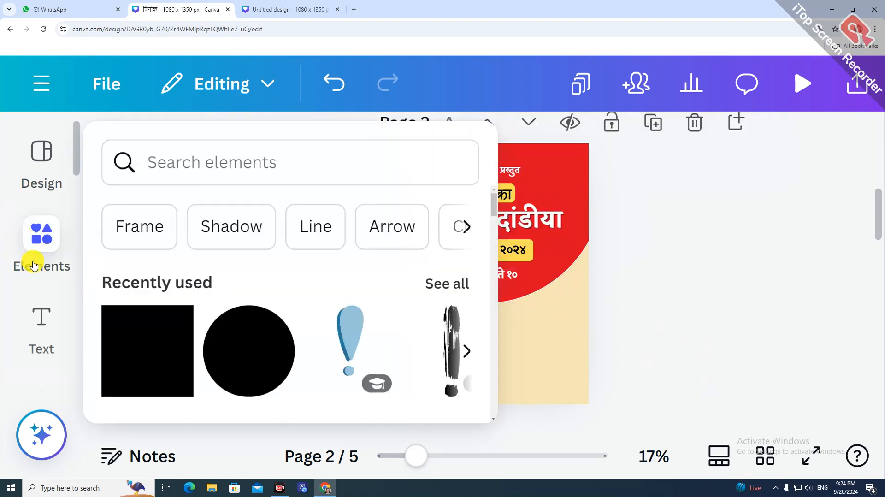
click(185, 159)
text(fr)
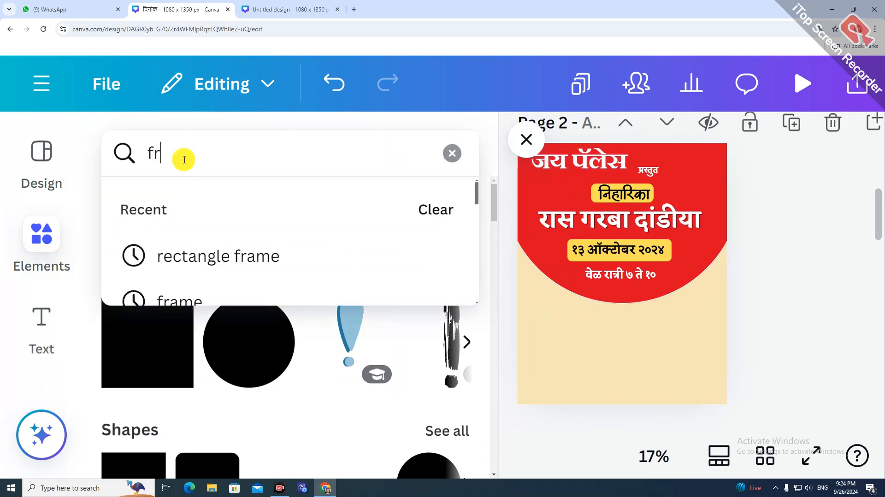
text(ame\)
key(Return)
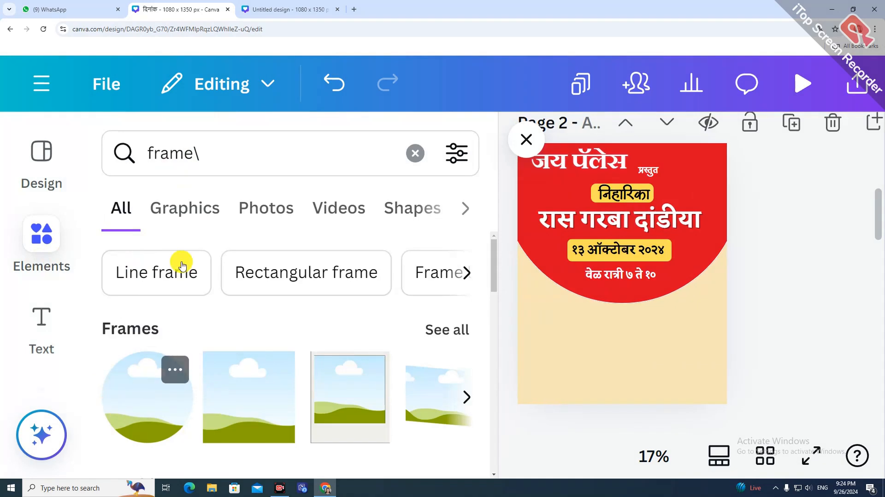
click(217, 147)
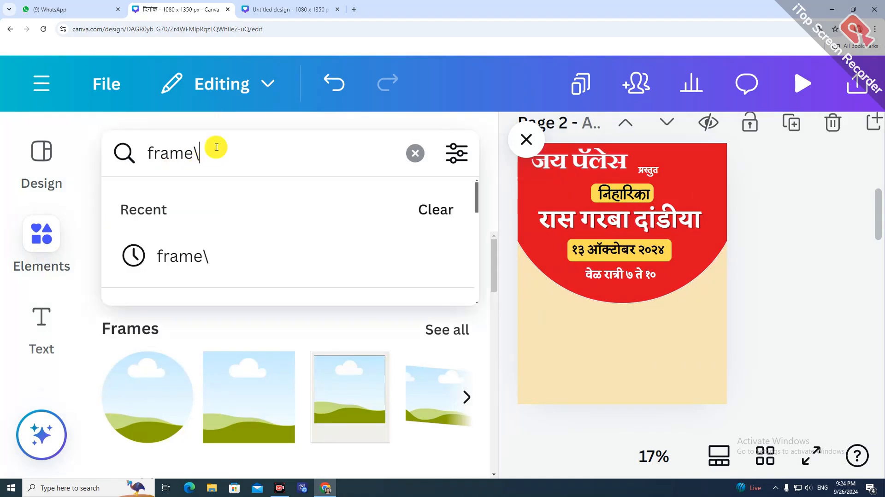
click(141, 429)
click(524, 139)
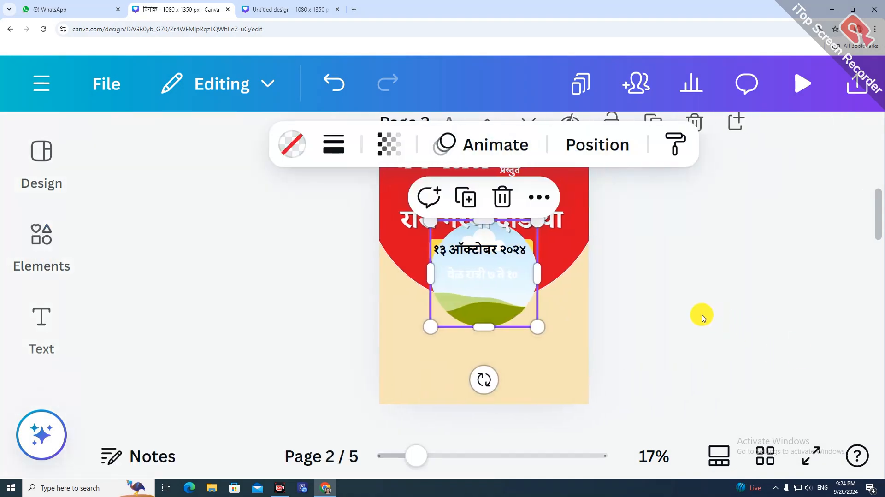
Shrink the circular frame and arrange three of them along the lower edge of the red shape, the middle one lowest.
drag(480, 295, 409, 340)
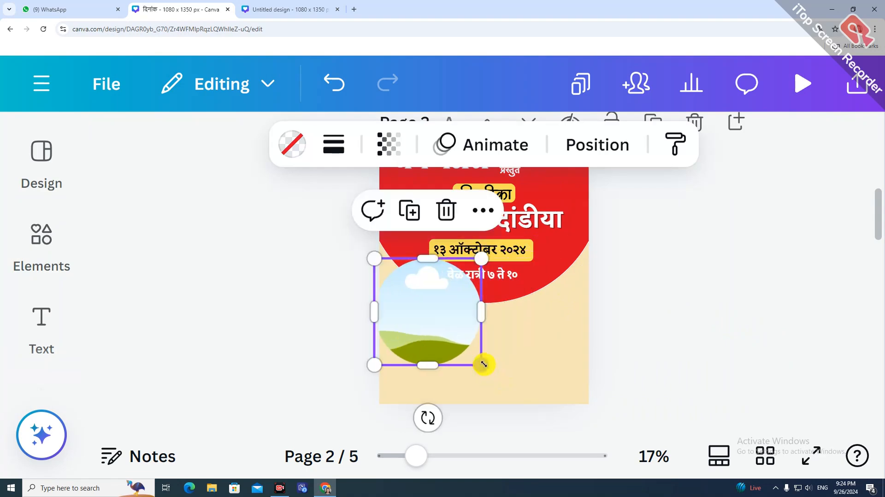
drag(483, 364, 440, 328)
drag(394, 295, 490, 359)
click(708, 339)
click(392, 225)
click(540, 204)
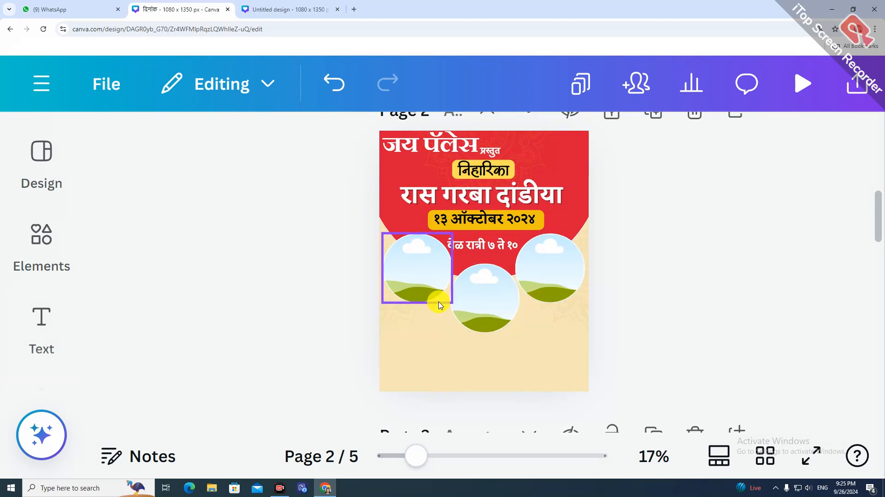
Delete the "जय पॅलेस", "निहारिका", "रास गरबा दांडीया" and date texts from page 3.
click(441, 348)
scroll(436, 352, up, 1)
scroll(443, 348, down, 5)
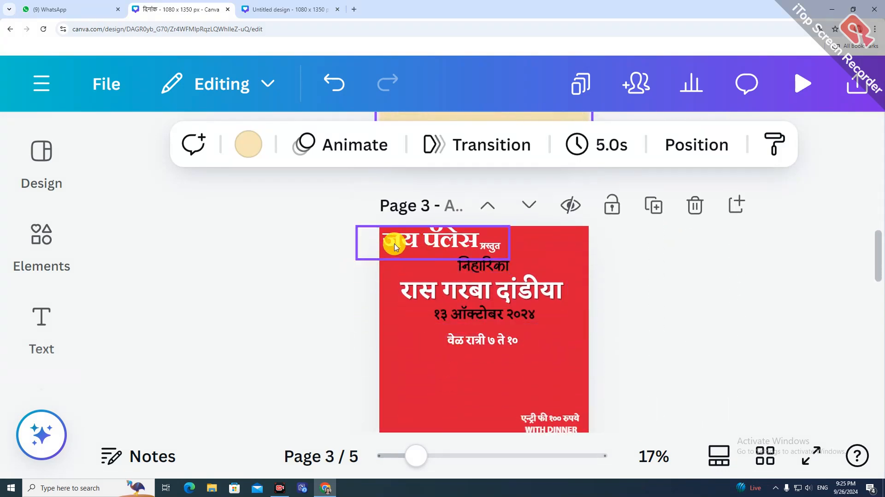
click(390, 243)
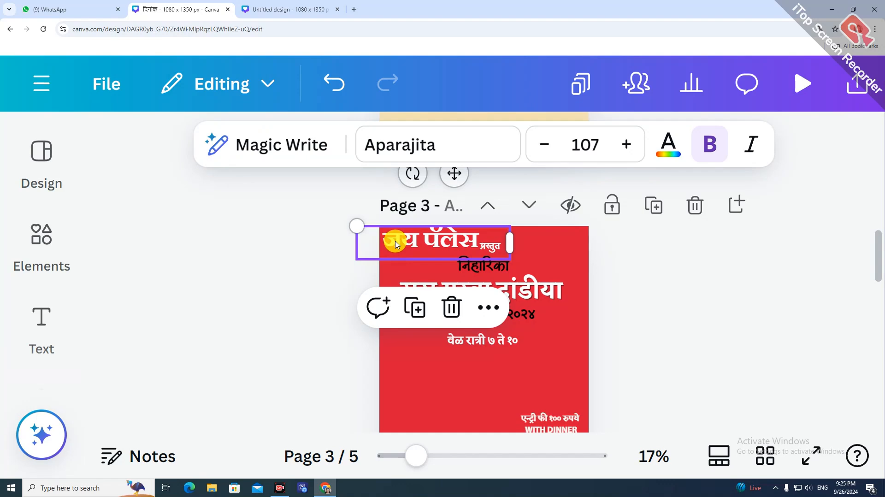
key(Delete)
click(490, 263)
key(Delete)
click(496, 286)
key(Delete)
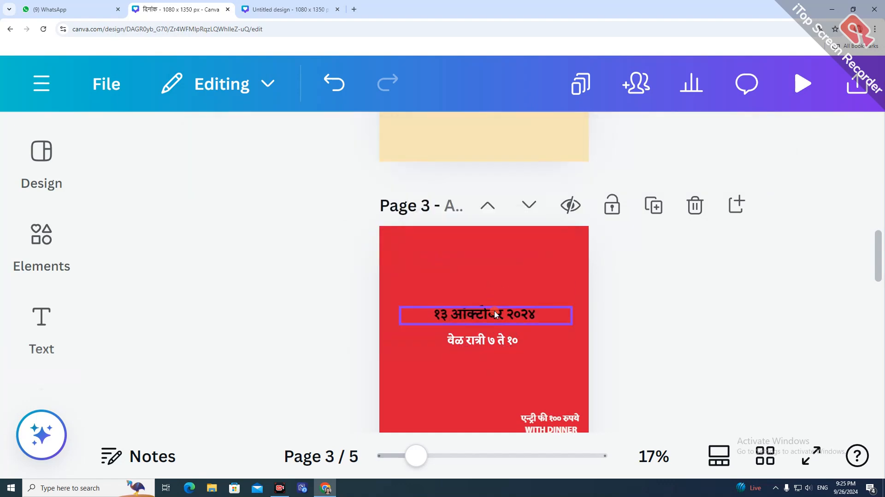
click(496, 315)
key(Delete)
Move the "एन्ट्री फी १०० रुपये WITH DINNER", "मर्यादित प्रवेश" and contact and address texts further up on page 3.
scroll(612, 322, down, 4)
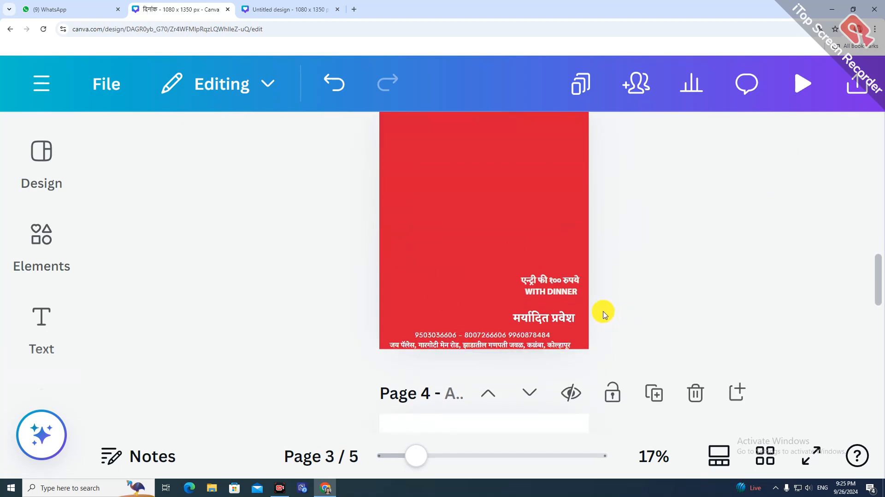
scroll(560, 337, up, 1)
drag(560, 338, 463, 224)
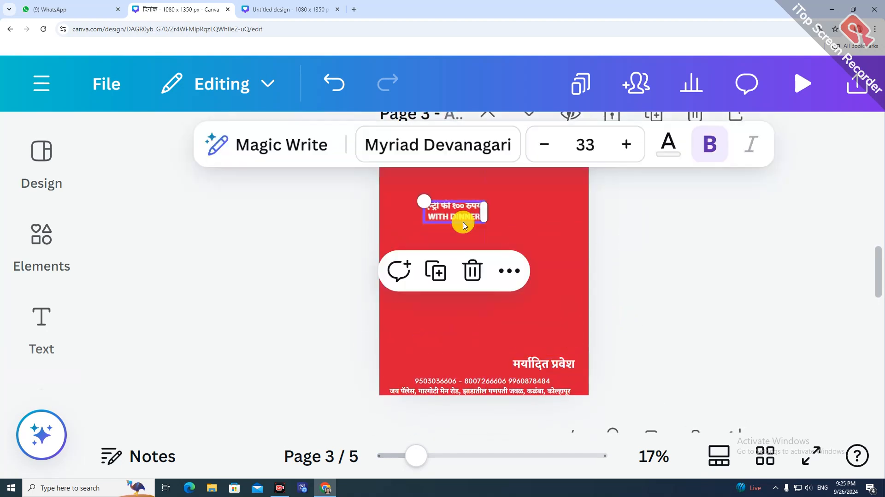
drag(548, 367, 475, 259)
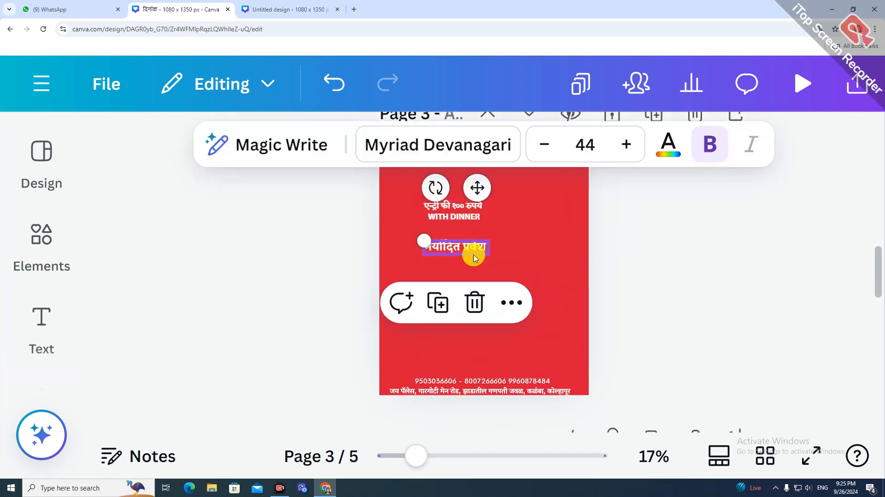
click(533, 326)
click(477, 251)
click(527, 336)
drag(519, 387, 543, 332)
click(701, 340)
click(686, 332)
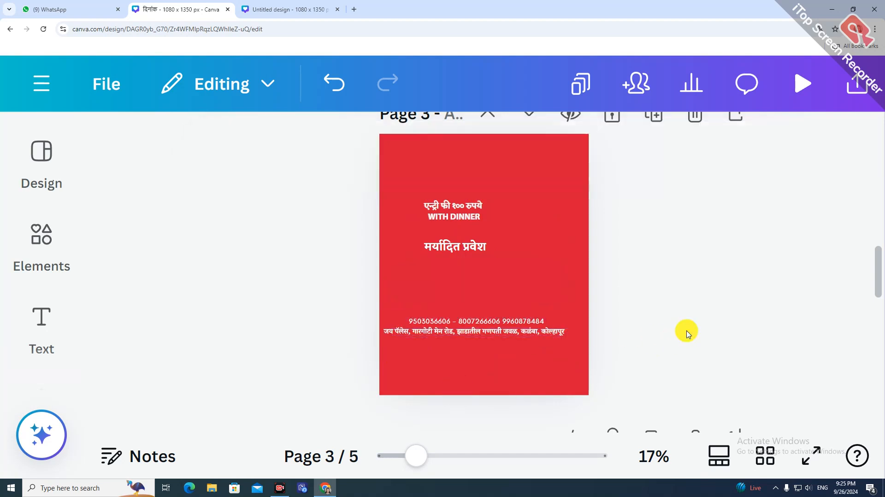
Copy the entry fee and "मर्यादित प्रवेश" texts from page 3 to page 2 and place them below the left photo frame.
scroll(572, 337, up, 1)
click(477, 264)
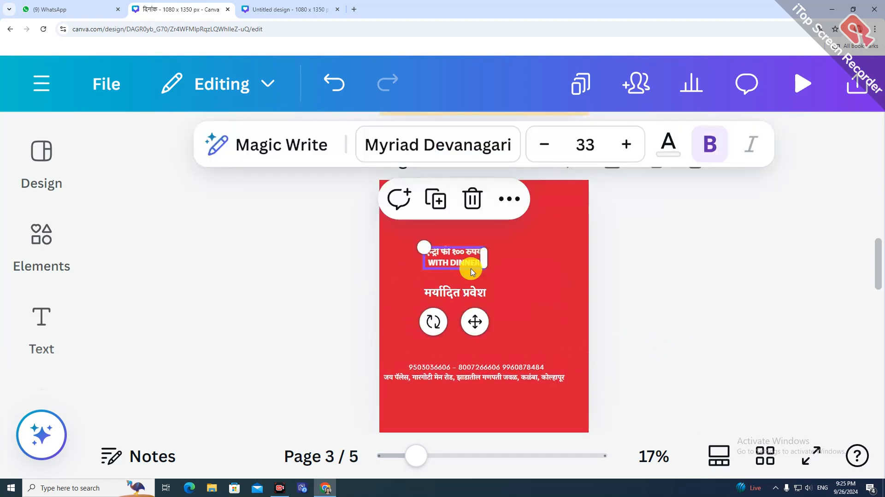
shift+click(467, 291)
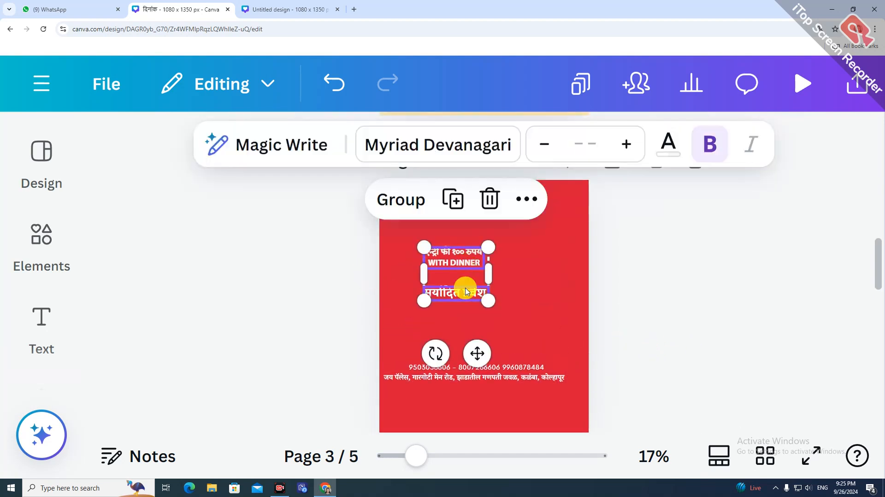
scroll(496, 328, up, 5)
right_click(516, 360)
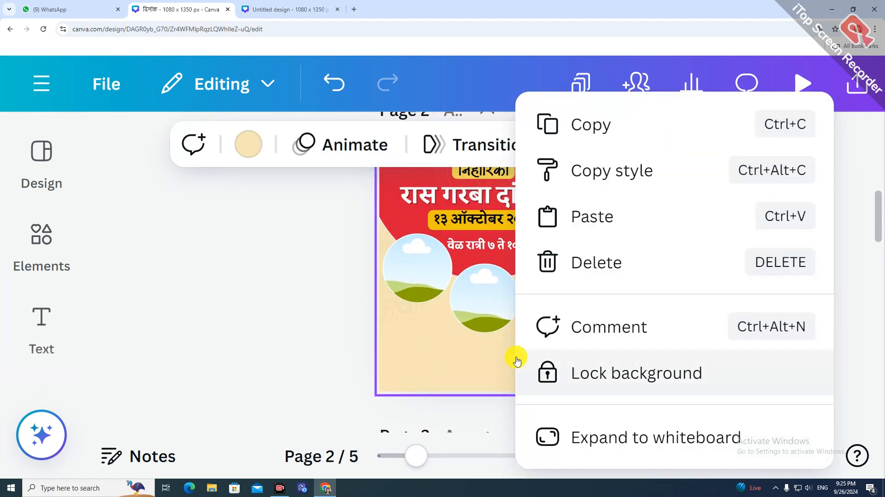
click(624, 223)
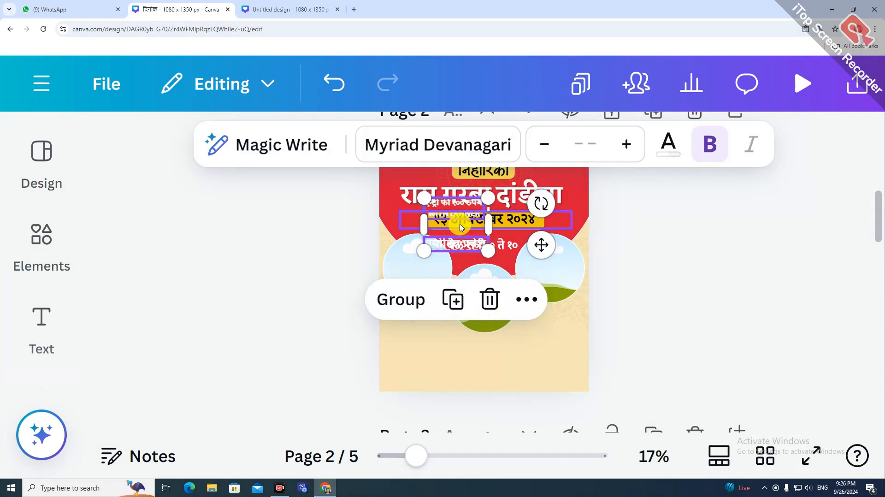
drag(462, 214, 429, 341)
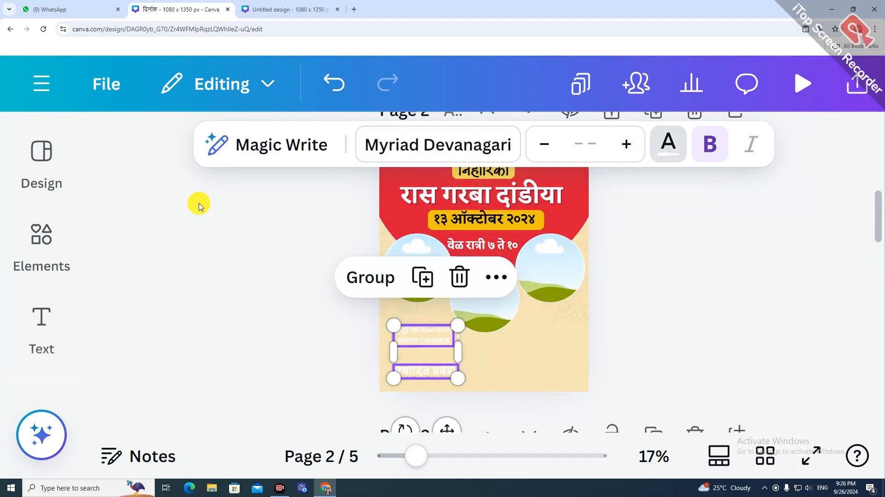
click(511, 348)
click(448, 342)
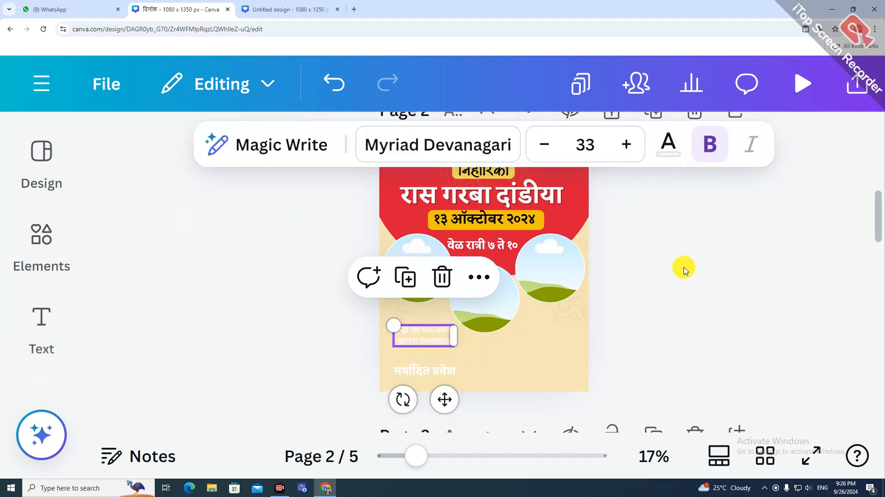
click(526, 350)
click(626, 337)
click(423, 359)
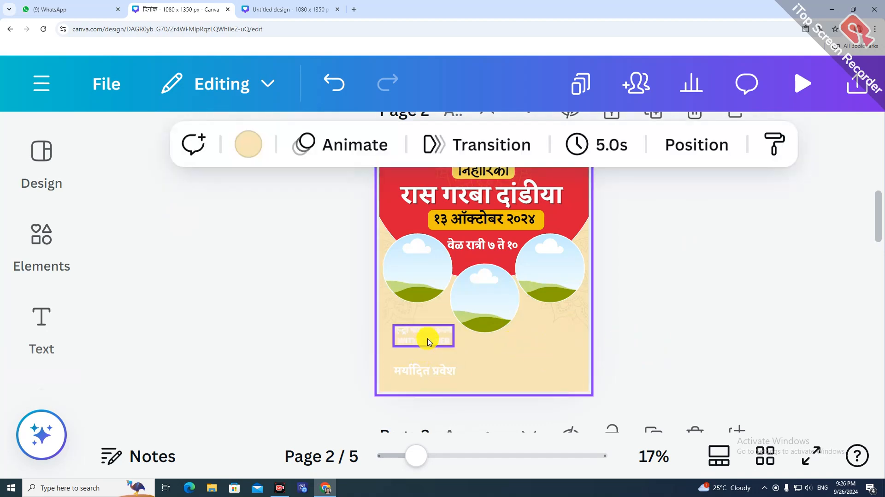
click(424, 336)
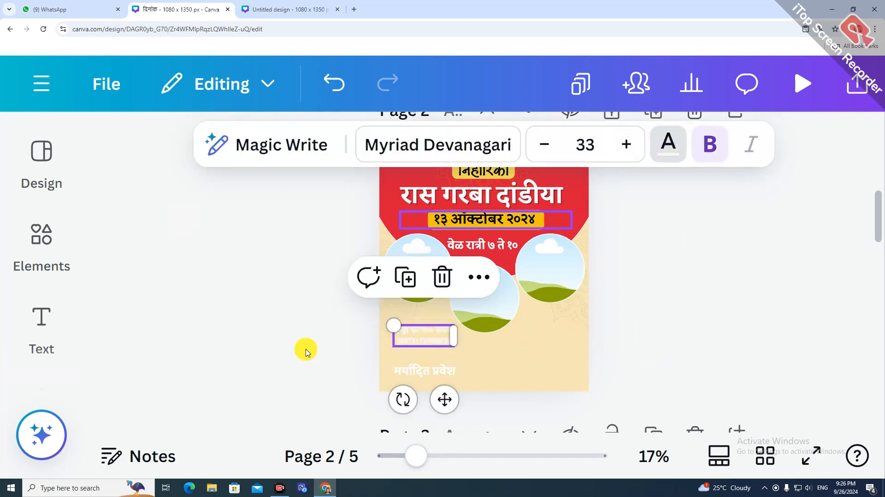
click(477, 354)
click(659, 345)
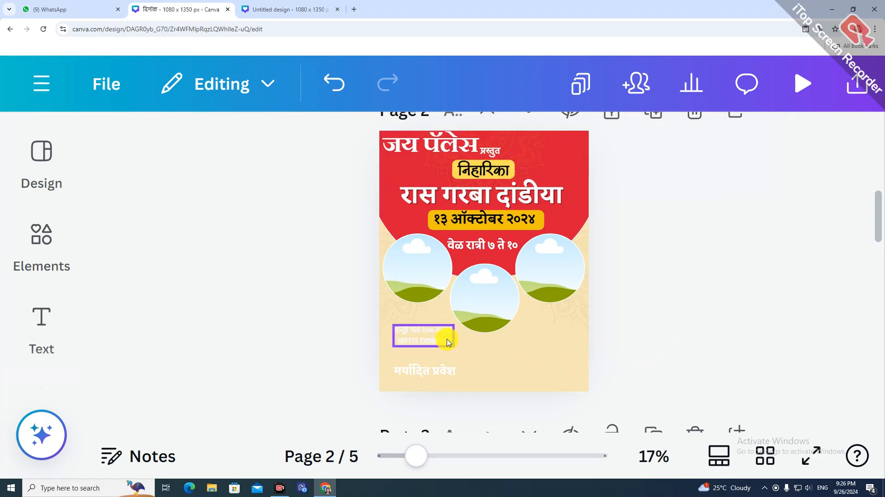
Place the entry fee text in page 2's lower right area, raise "मर्यादित प्रवेश" on the left, and colour both texts black.
drag(448, 342, 558, 348)
click(435, 372)
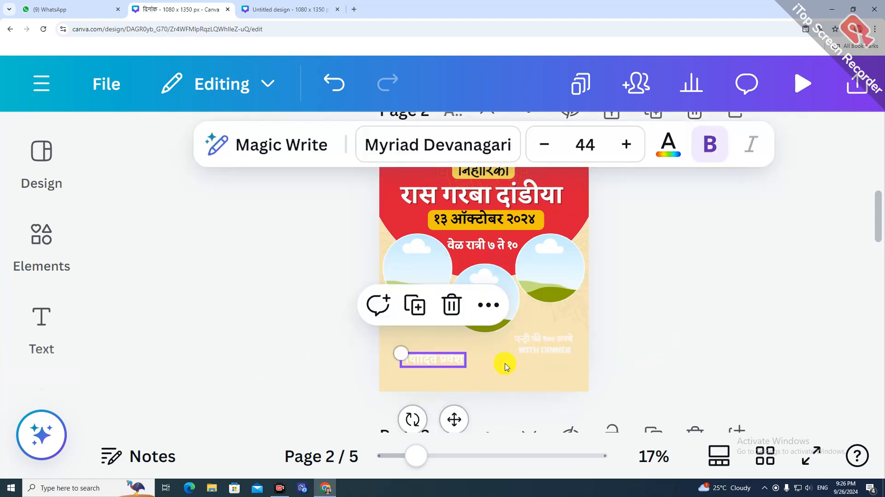
click(544, 345)
right_click(544, 348)
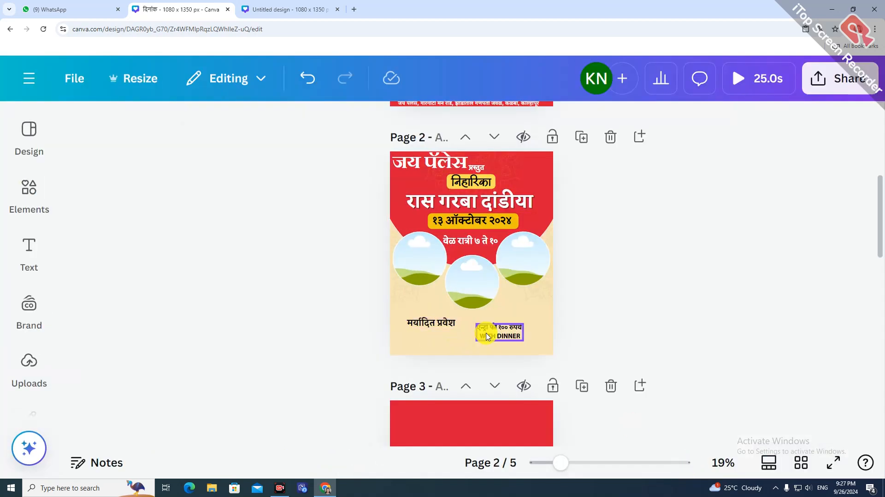
Check the finished poster on page 1, and swap page 2's lower texts so "मर्यादित प्रवेश" sits at the right and the entry fee at the left.
scroll(555, 304, up, 4)
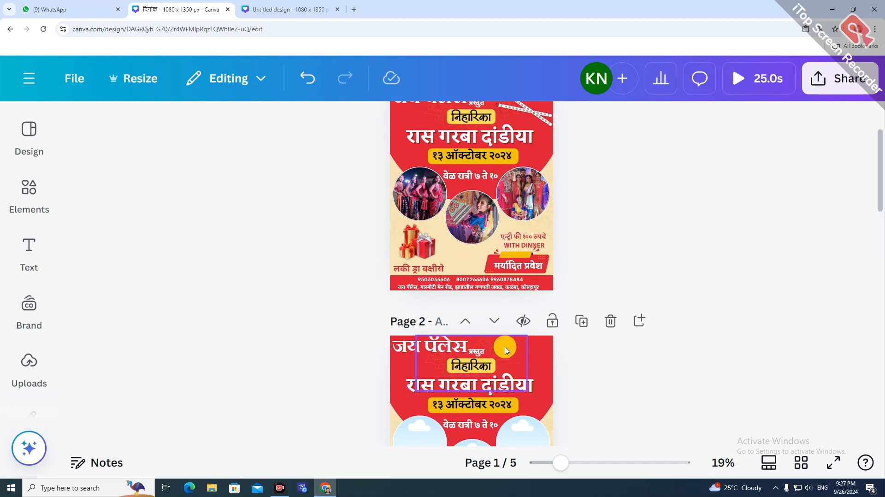
scroll(506, 350, down, 4)
drag(500, 326, 538, 332)
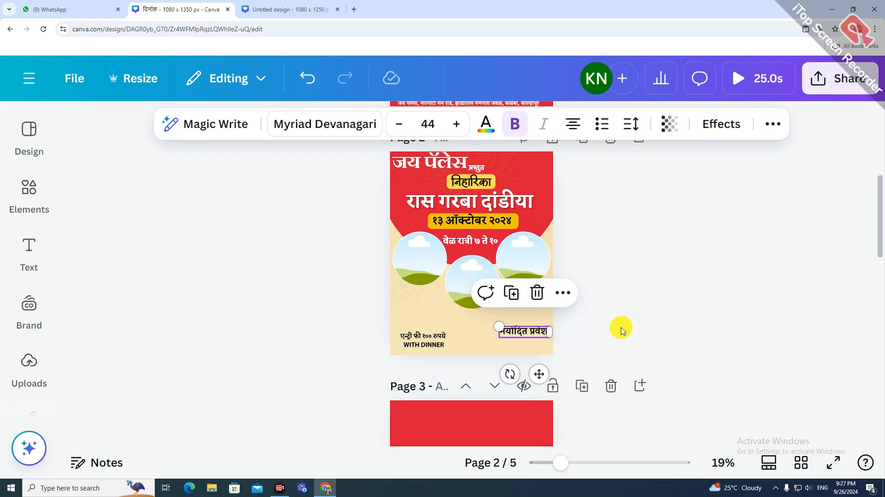
Search the elements for "limited seats" and browse the matching graphics for a limited-entry badge.
click(29, 188)
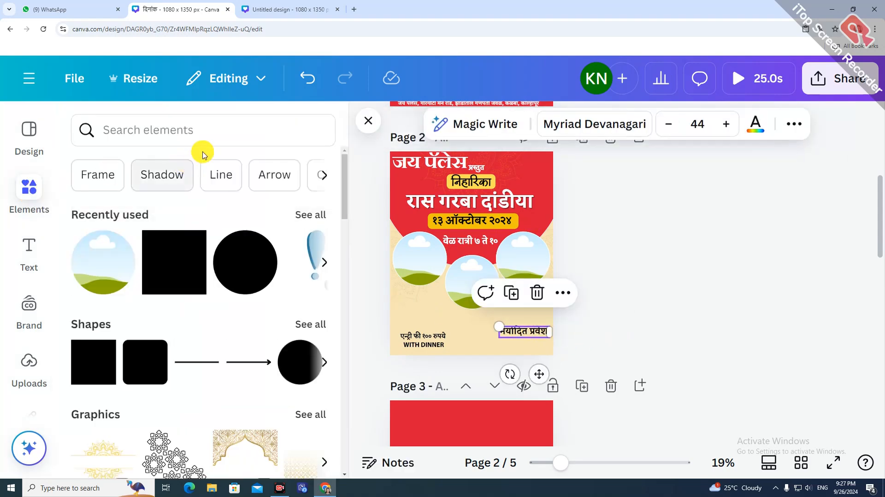
click(322, 215)
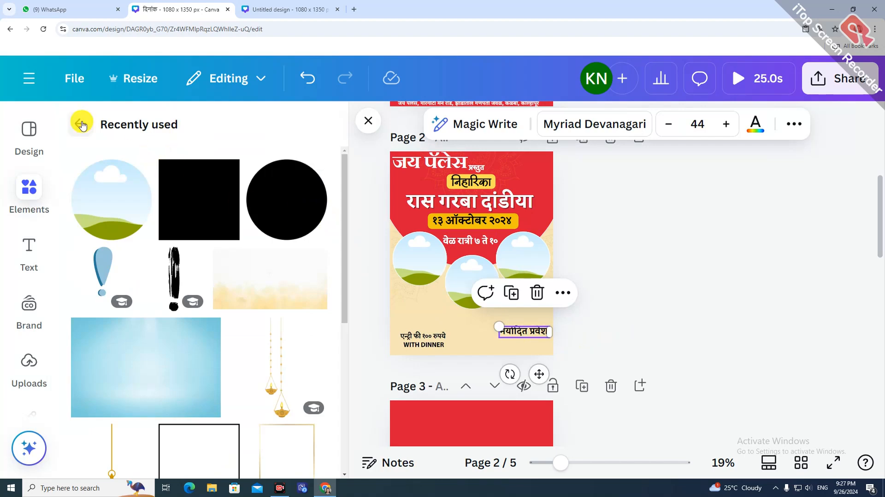
click(81, 124)
click(141, 128)
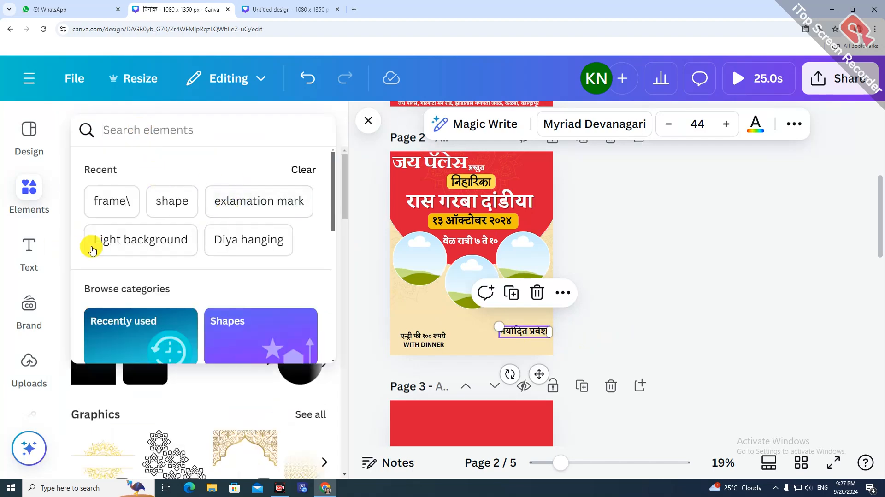
click(128, 137)
text(limited seats)
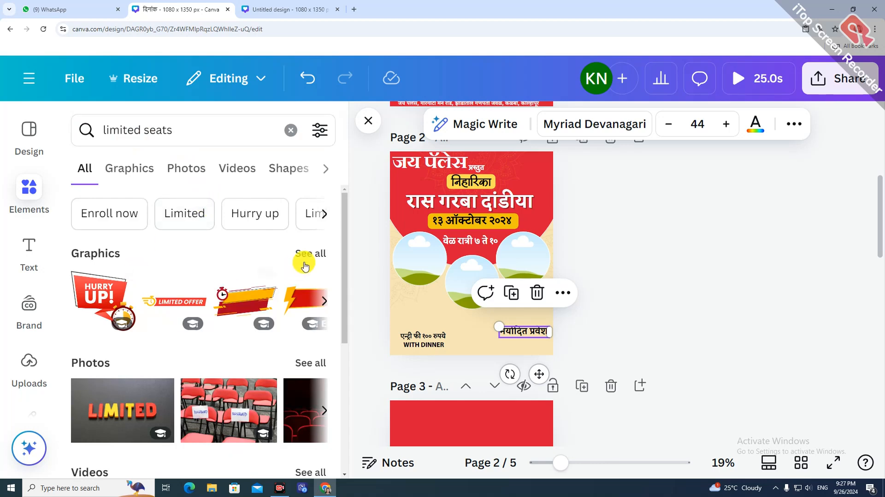
click(316, 254)
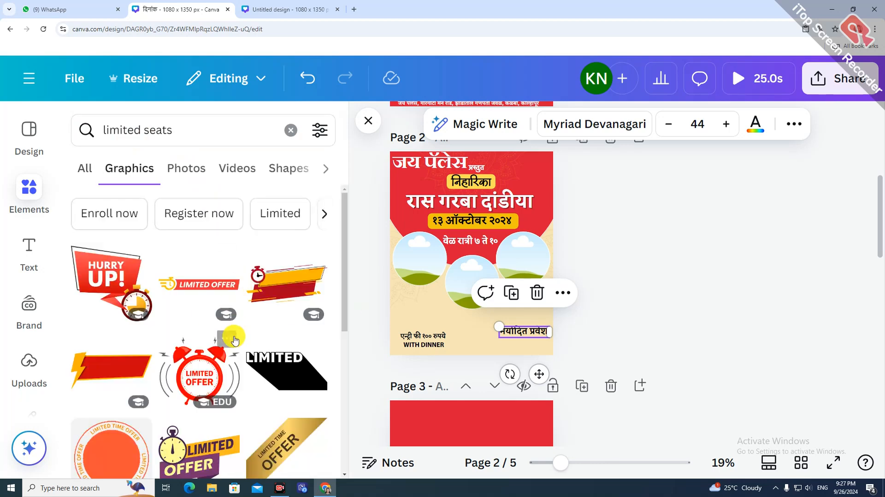
scroll(231, 336, down, 5)
scroll(233, 345, down, 3)
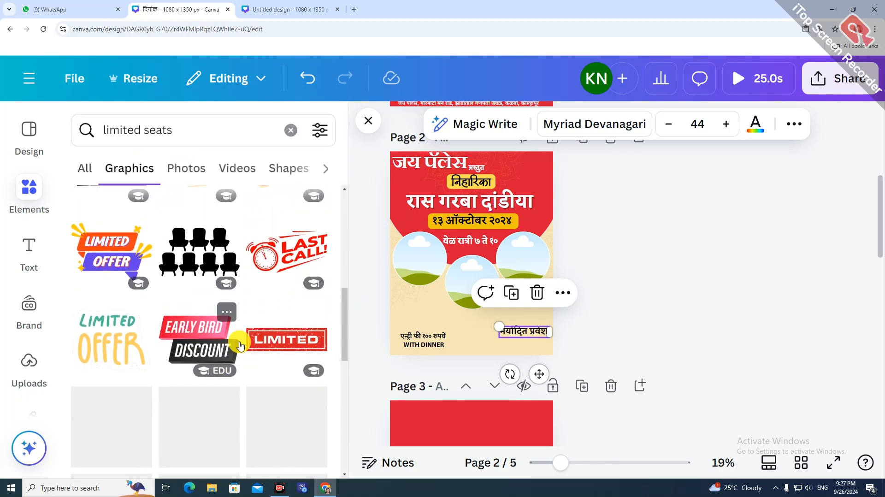
scroll(244, 337, up, 8)
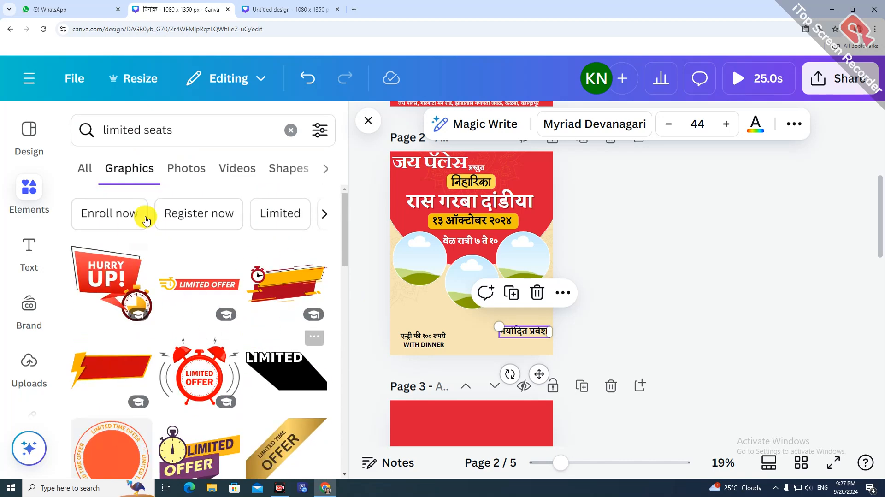
click(88, 169)
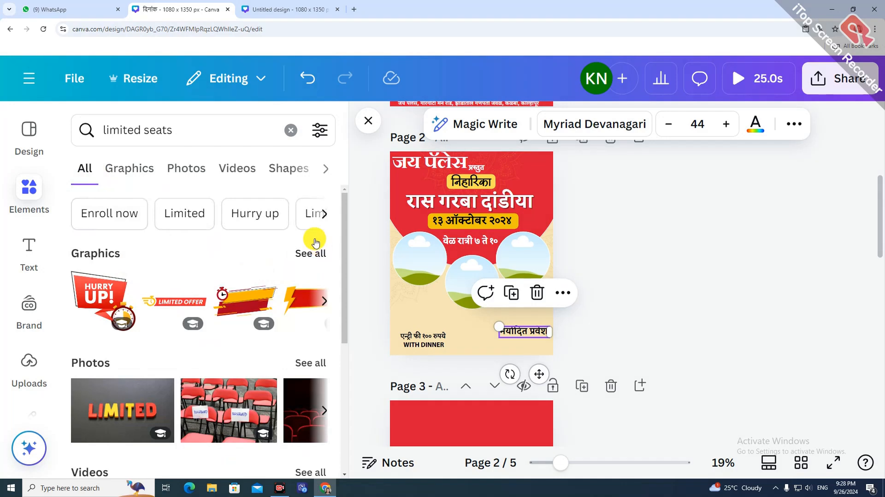
Try the recently used red "LIMITED" graphic above "मर्यादित प्रवेश" on page 2, and delete it.
click(291, 132)
click(304, 215)
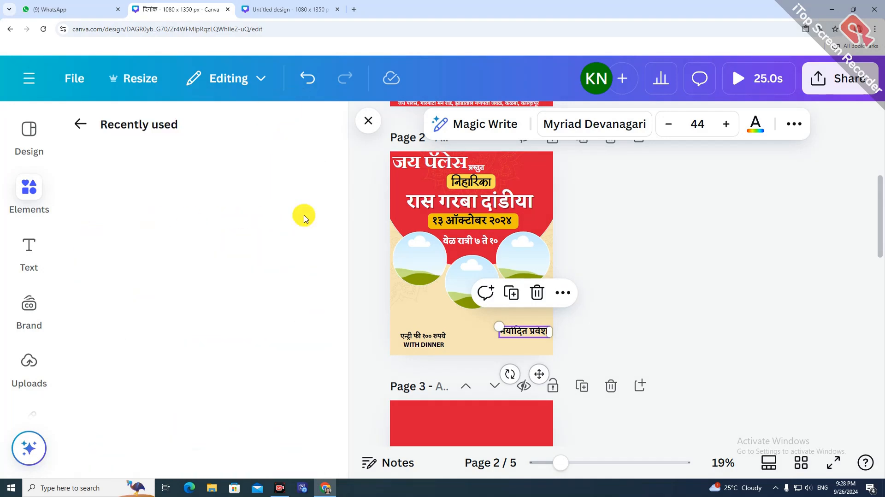
scroll(291, 350, down, 7)
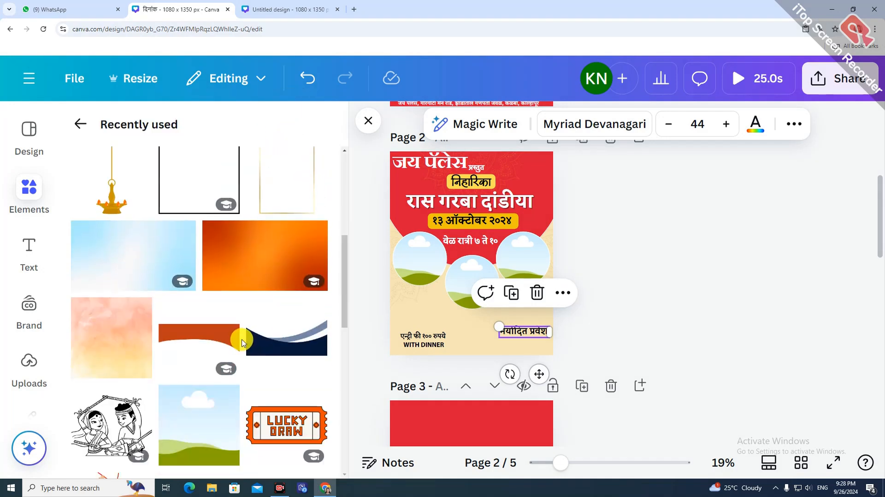
scroll(244, 328, down, 3)
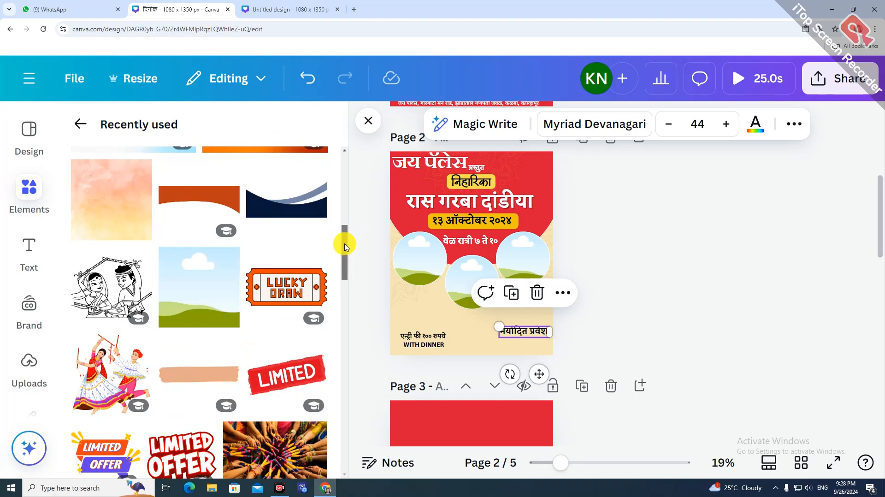
drag(344, 246, 343, 270)
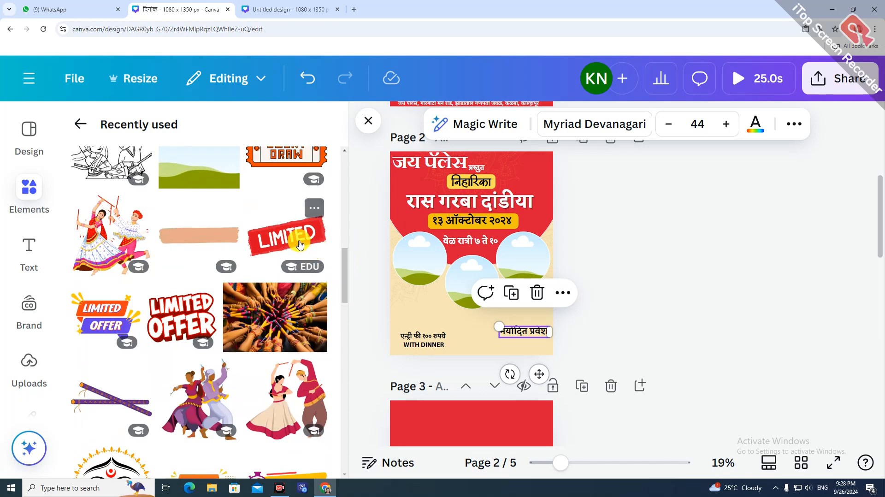
drag(300, 245, 302, 242)
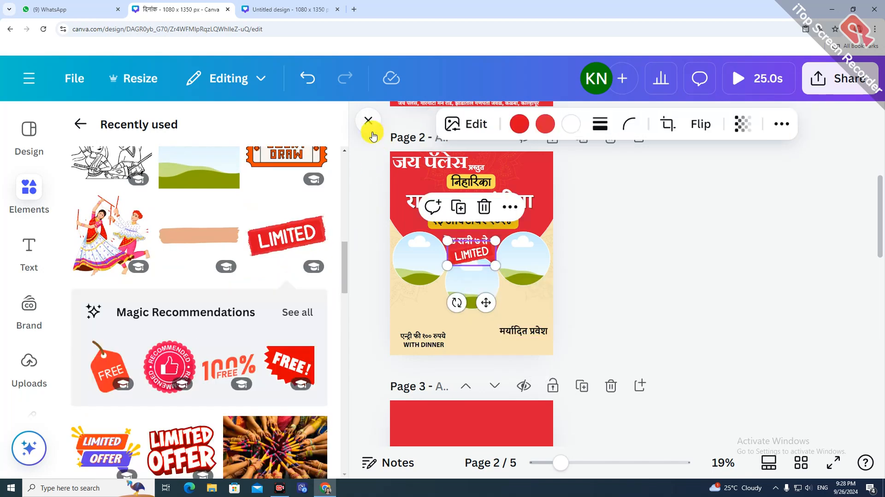
click(368, 121)
drag(471, 260, 523, 319)
key(Delete)
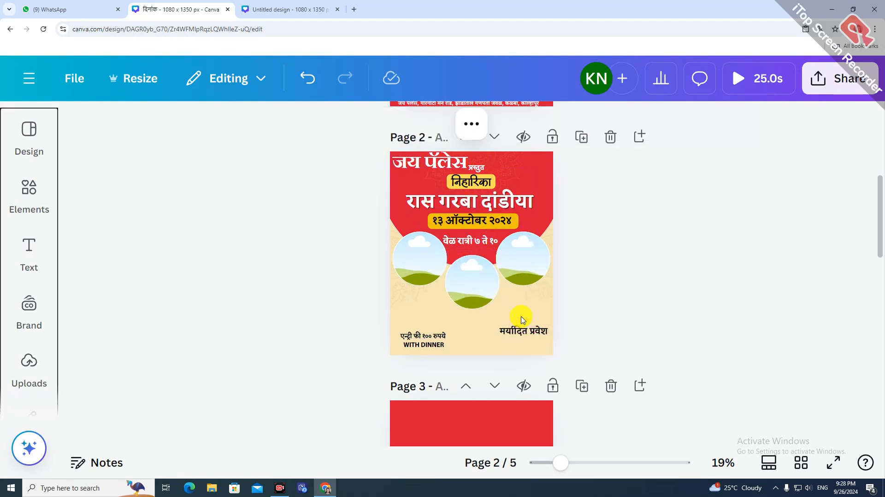
Add the recently used yellow and orange "sale offer shape" banner graphic to page 2.
scroll(699, 469, up, 1)
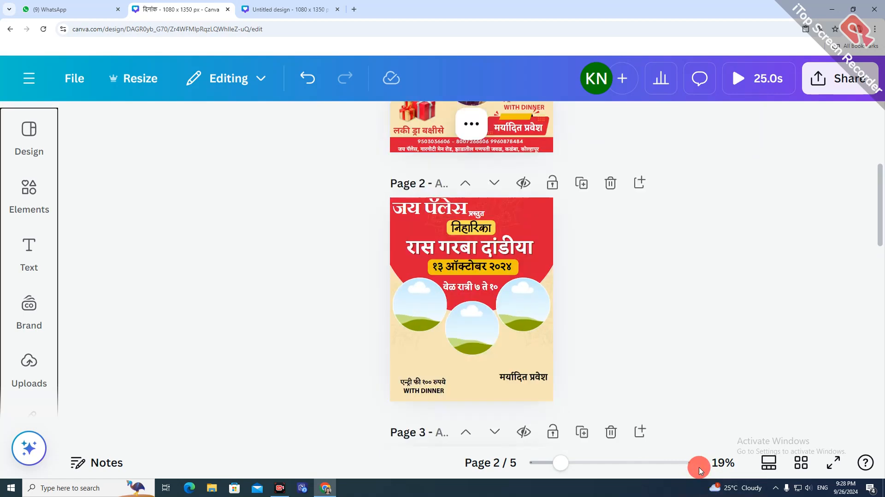
click(476, 391)
click(30, 186)
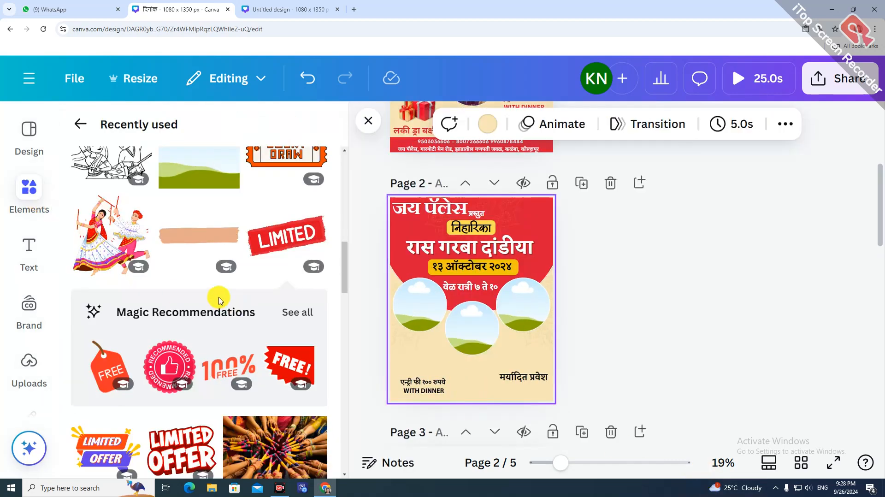
scroll(219, 300, down, 4)
scroll(219, 300, up, 6)
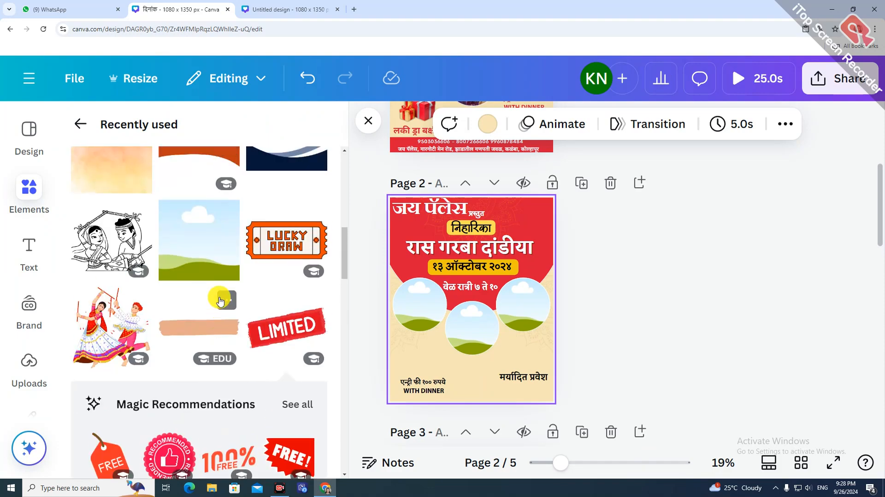
scroll(219, 300, up, 2)
scroll(281, 307, down, 9)
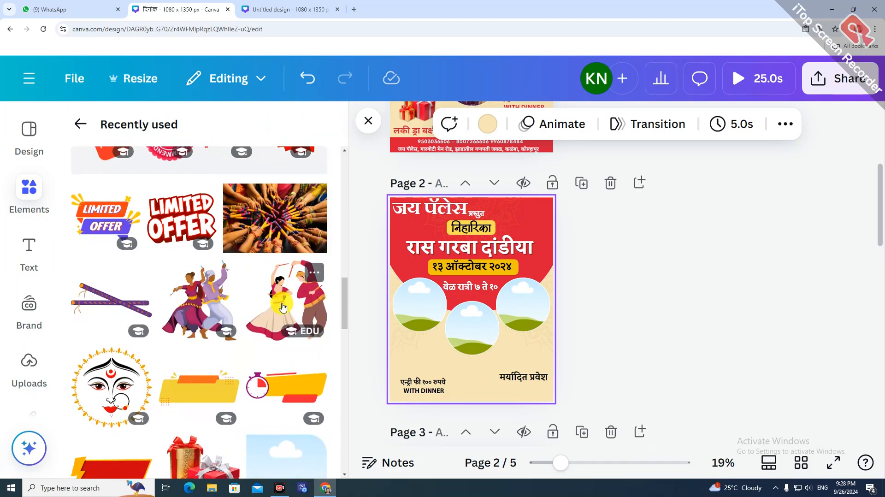
scroll(283, 308, down, 2)
click(229, 271)
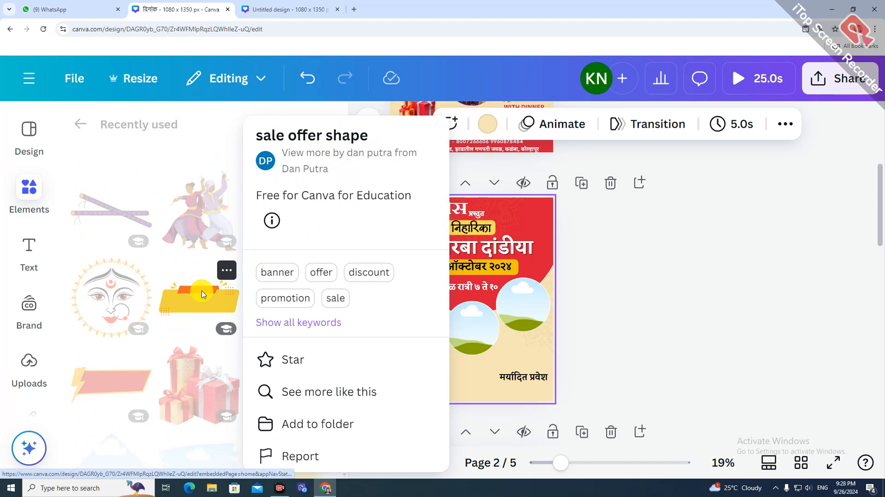
click(202, 295)
click(202, 299)
click(368, 121)
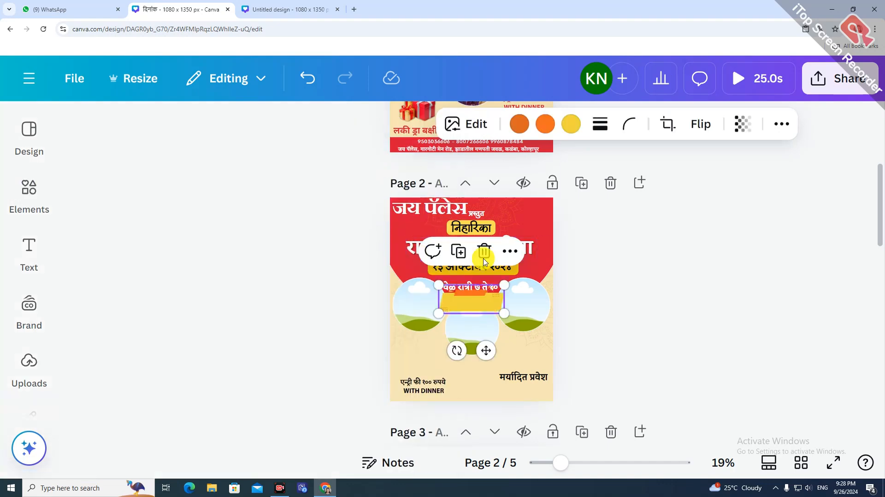
Move the yellow banner to page 2's lower right area, behind the "मर्यादित प्रवेश" text.
drag(470, 303, 544, 391)
click(607, 374)
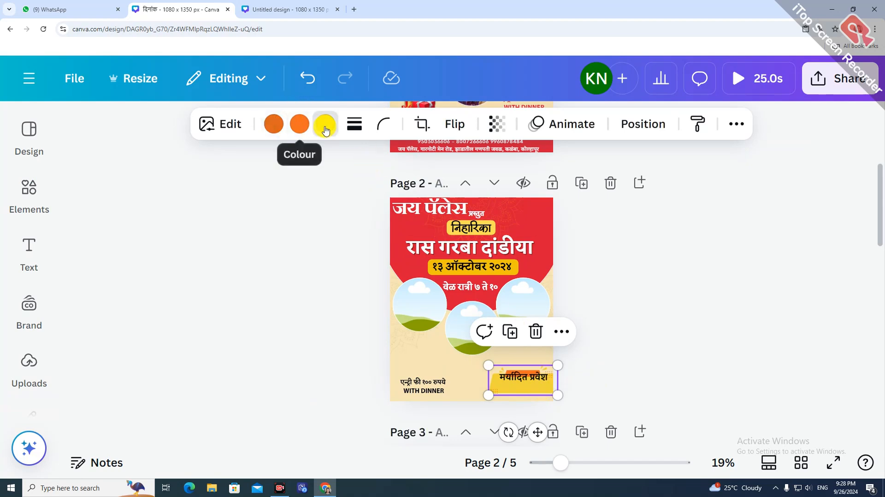
drag(326, 131, 467, 317)
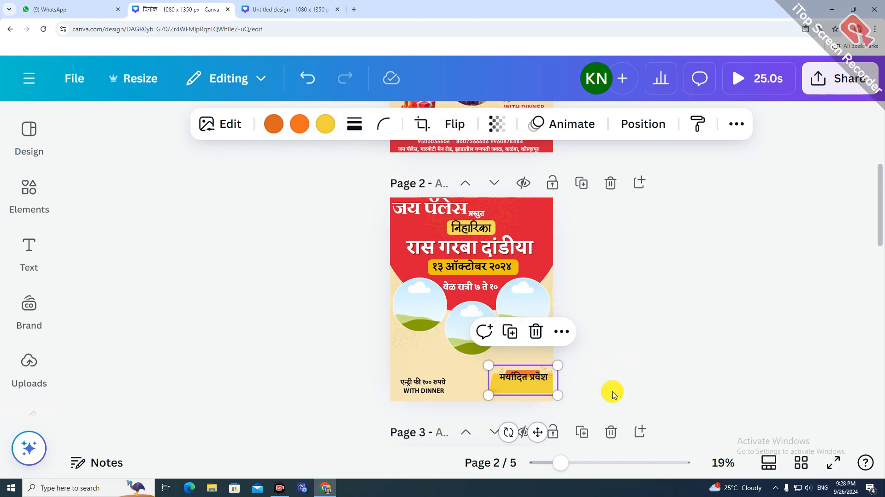